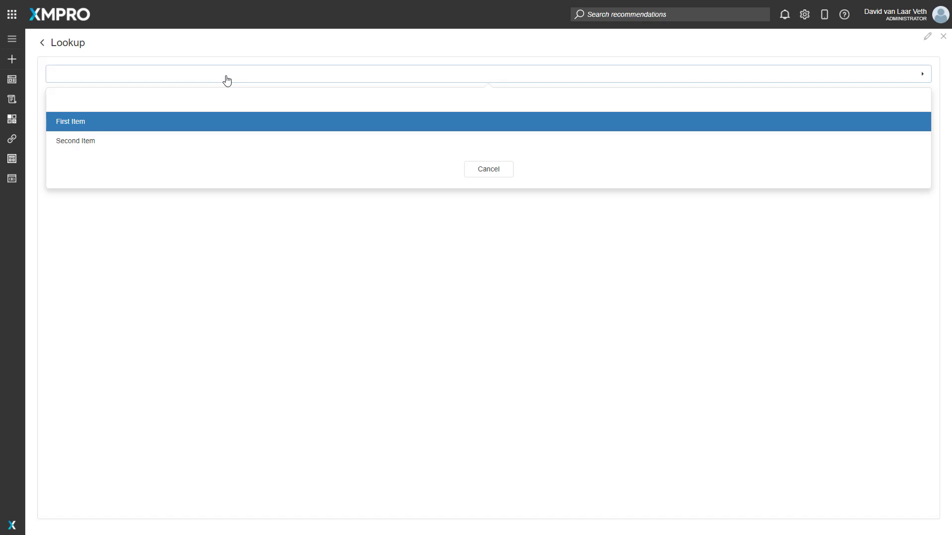
Choose Second Item in the running page's lookup and open the page for editing
left_click(103, 145)
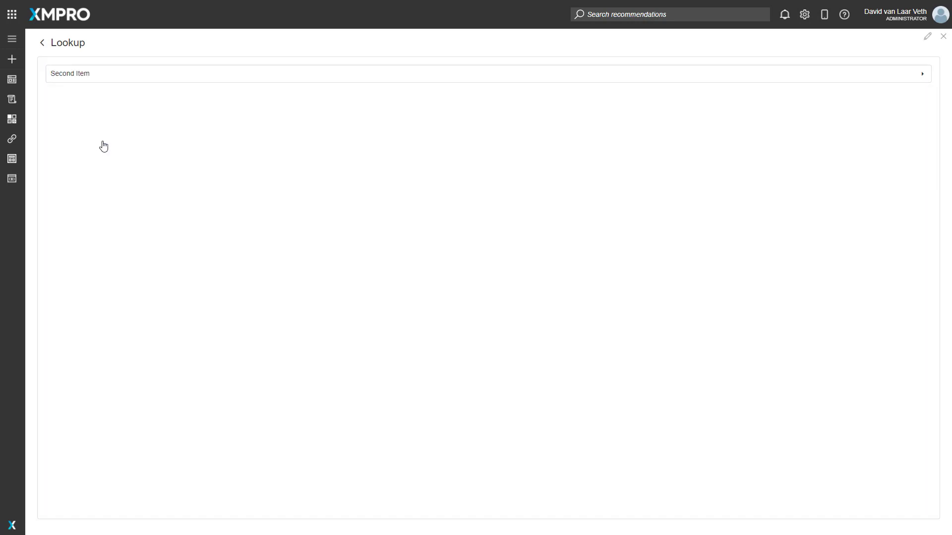
left_click(927, 38)
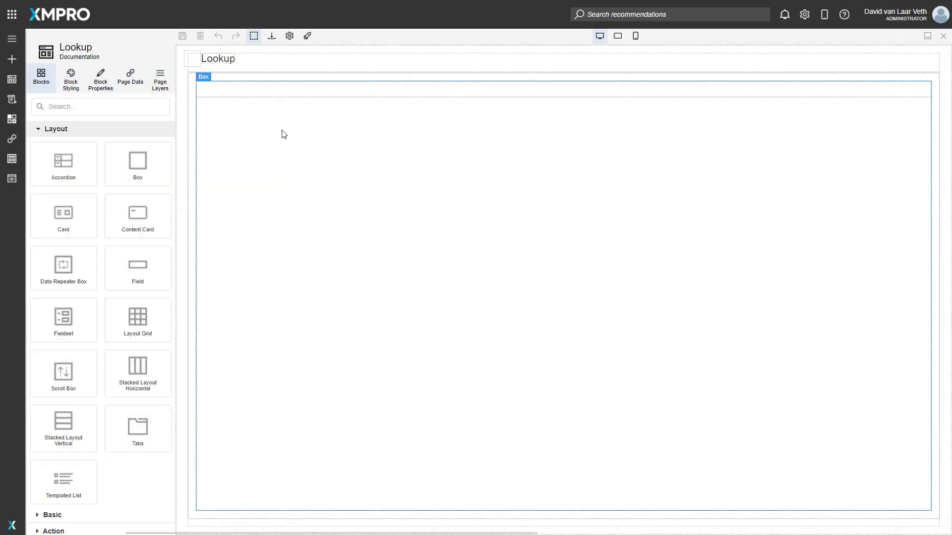
Switch the Lookup block's data source mode to Dynamic Data Source and use Assigned Tasks as the source
left_click(257, 90)
left_click(102, 80)
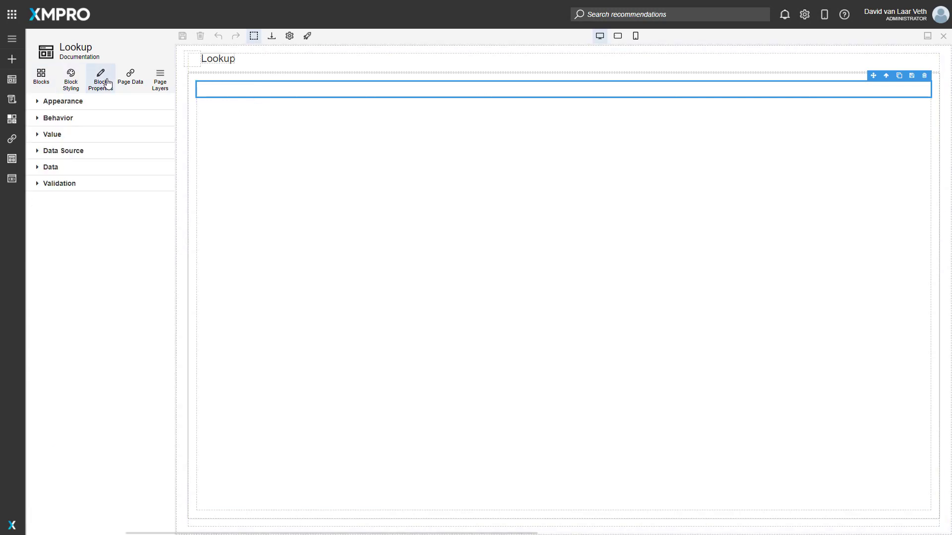
left_click(76, 152)
left_click(98, 192)
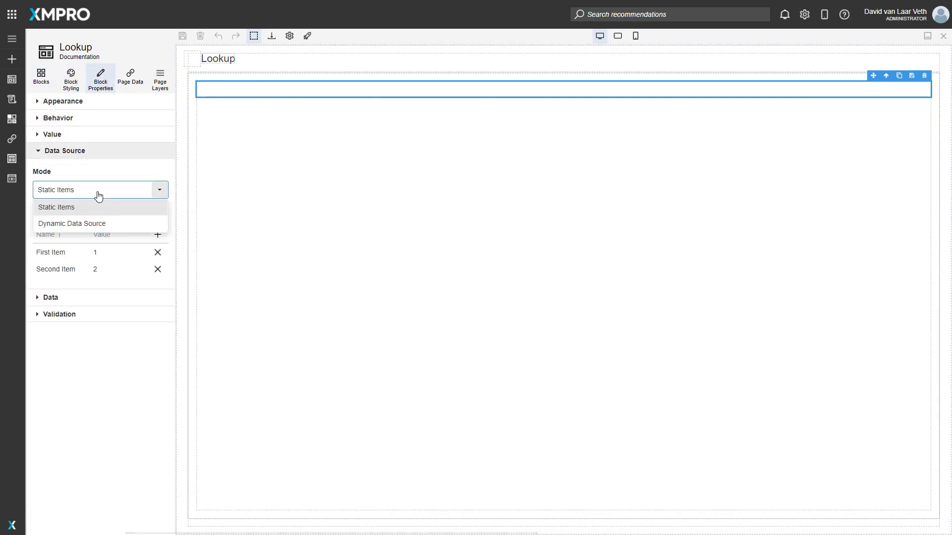
left_click(66, 227)
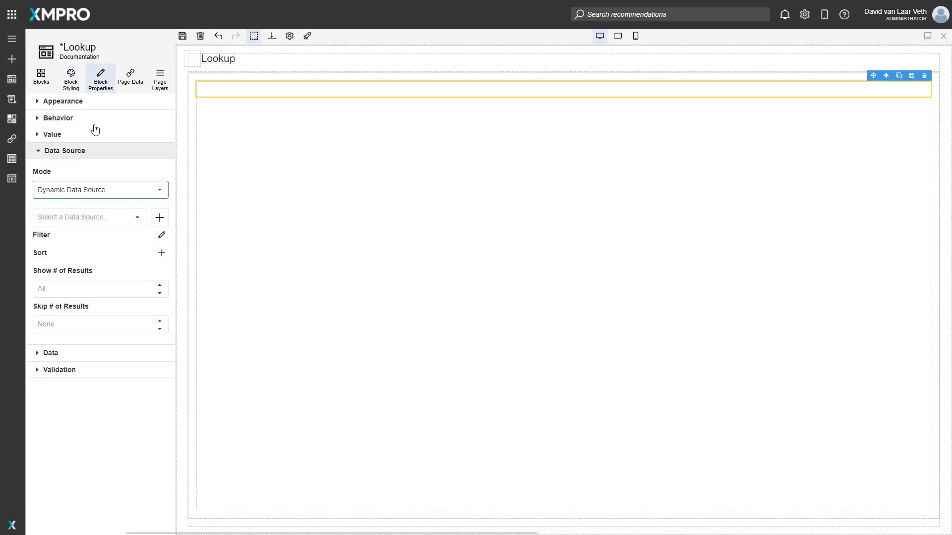
left_click(94, 217)
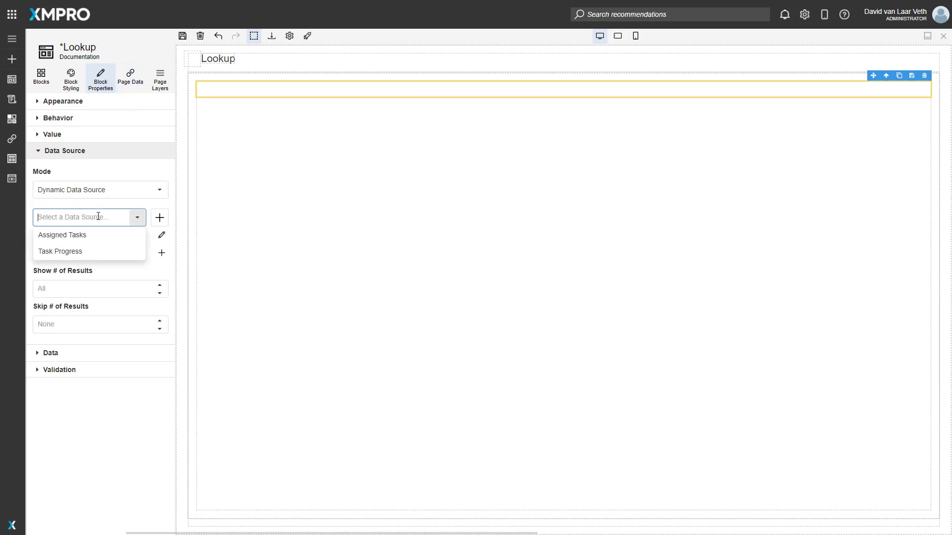
left_click(87, 237)
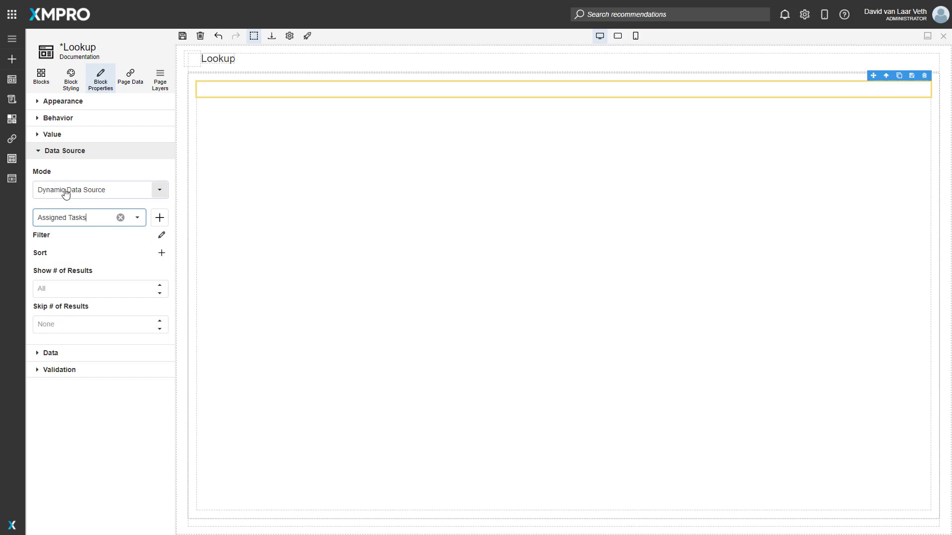
Set both the Display Expression and the Value Expression of the Lookup block to Task
left_click(60, 353)
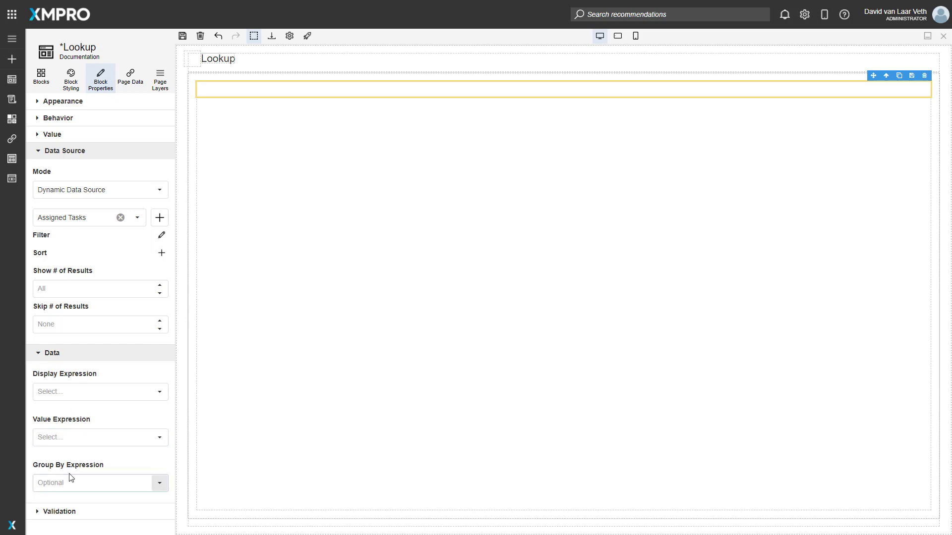
left_click(92, 392)
type("Task")
left_click(70, 436)
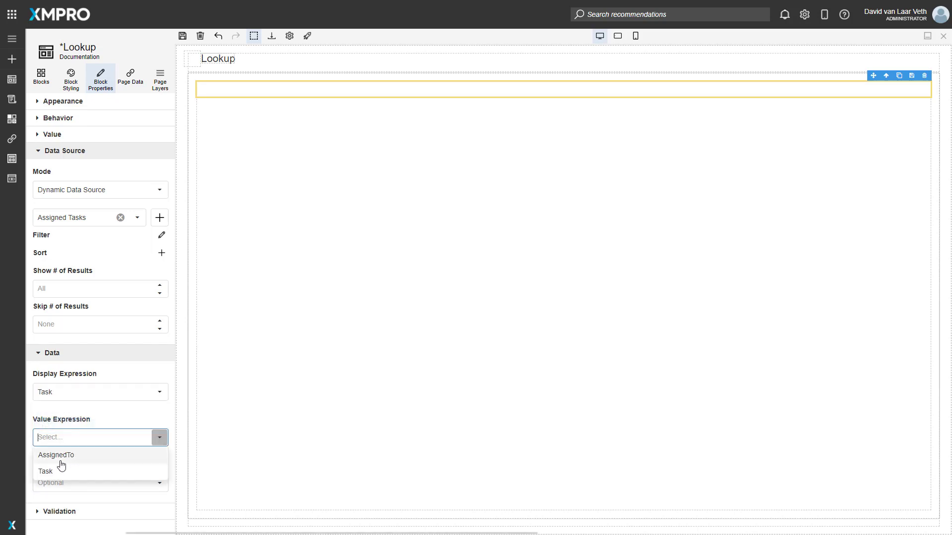
left_click(55, 471)
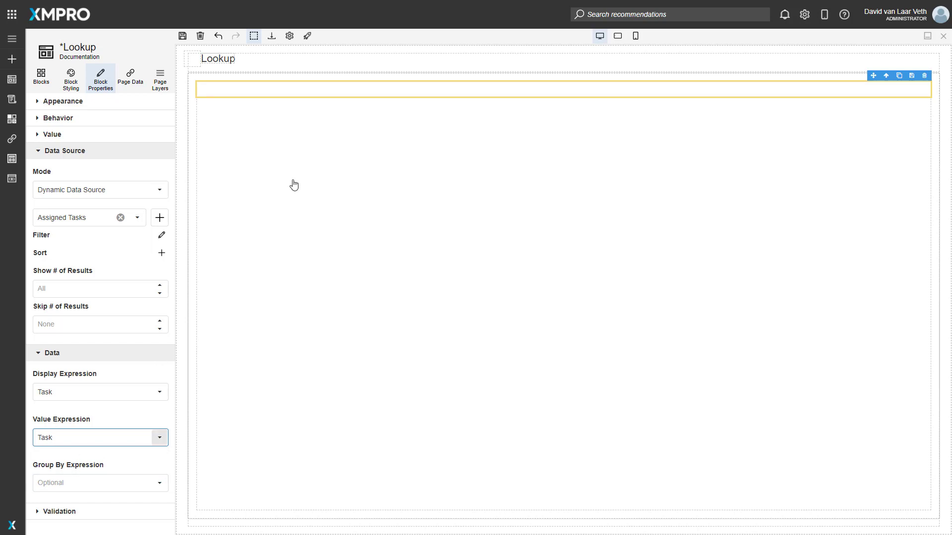
left_click(96, 484)
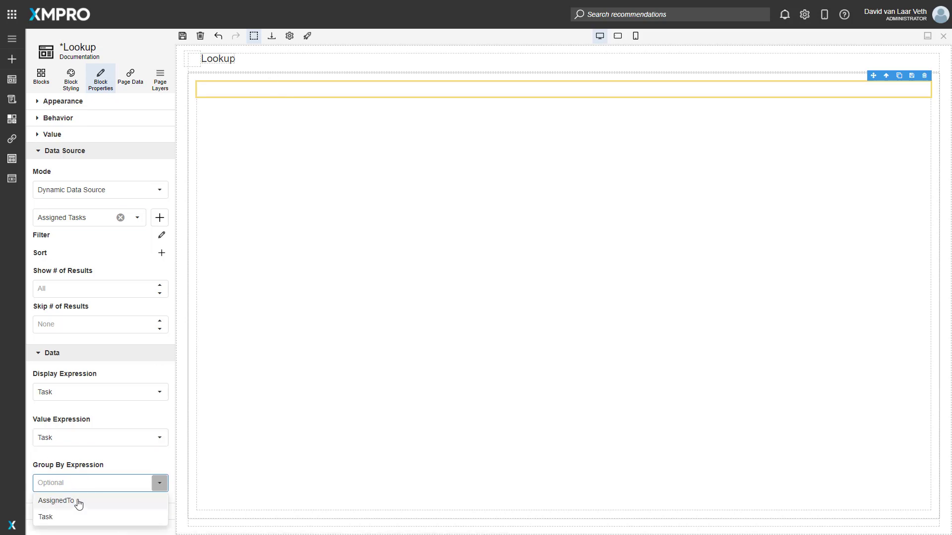
left_click(106, 457)
Save the page and examine the lookup's list of tasks in the launched page
key("ctrl+s")
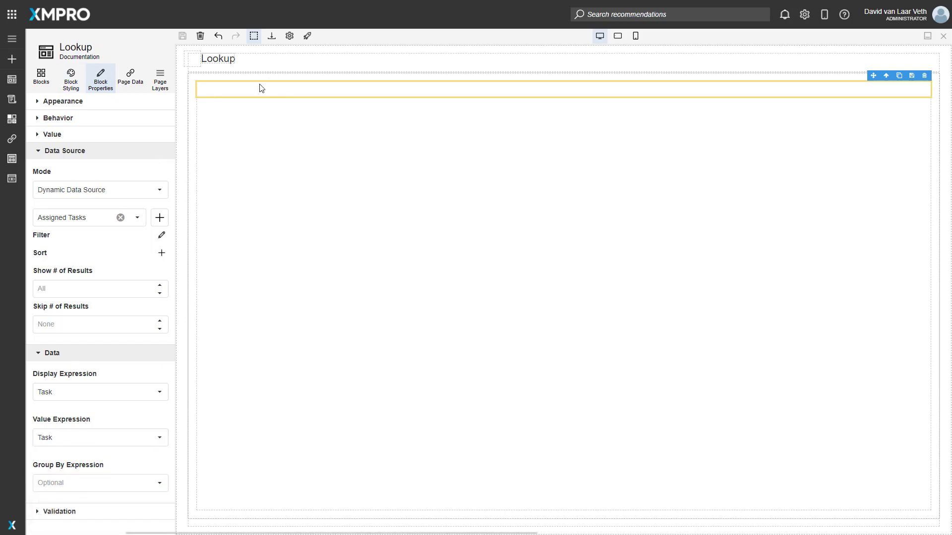
left_click(307, 36)
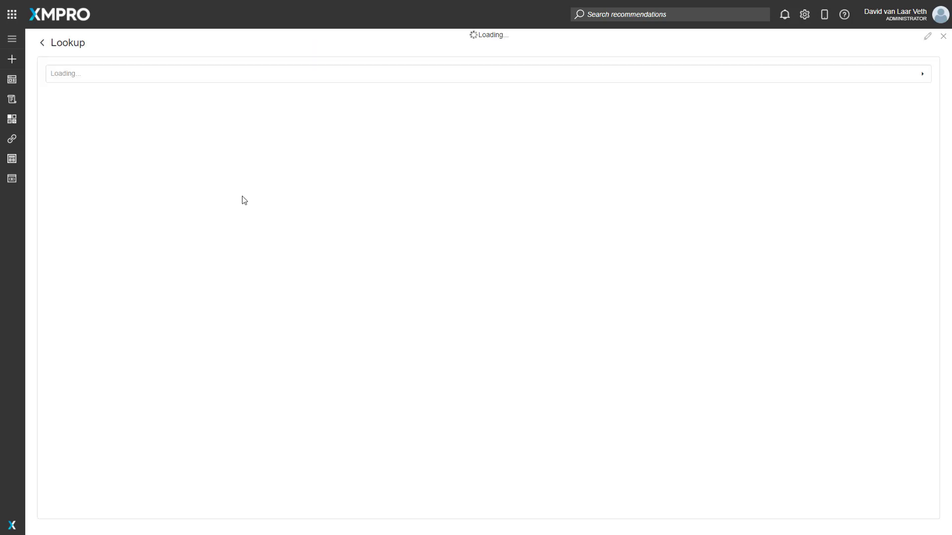
left_click(159, 77)
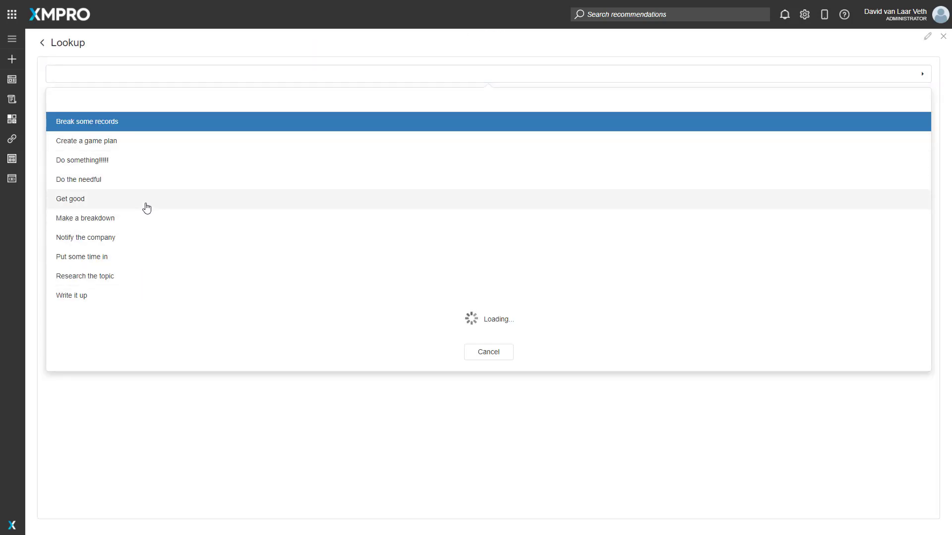
Return to editing the page and set the Lookup block's Group By Expression to AssignedTo
left_click(929, 37)
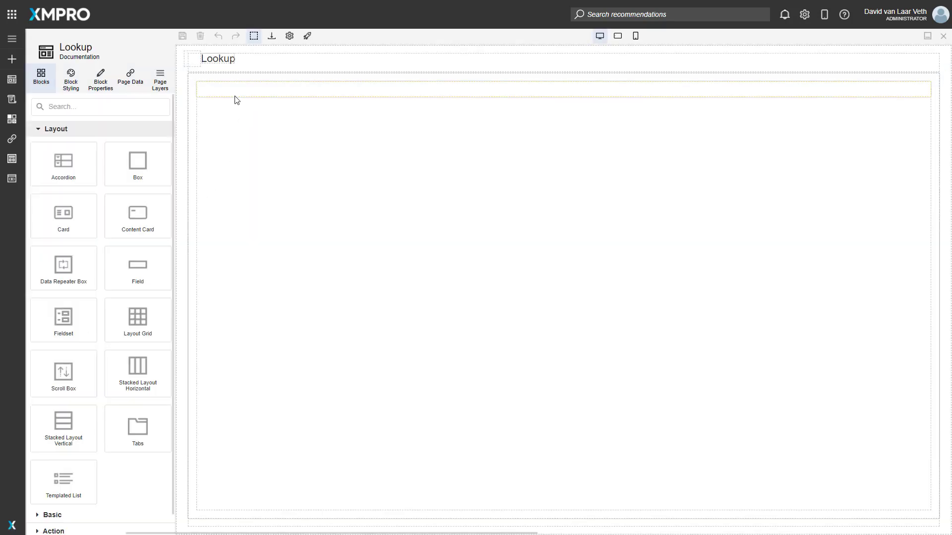
left_click(235, 99)
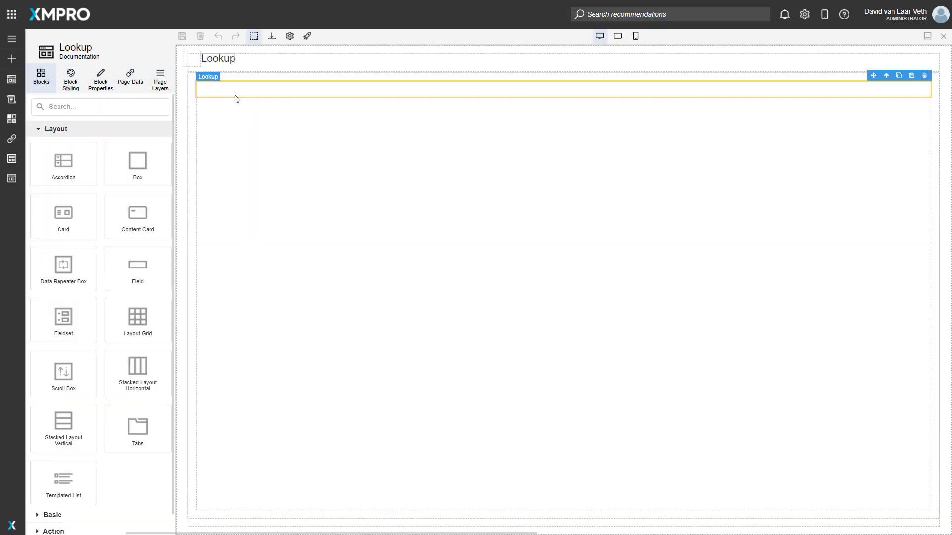
left_click(54, 168)
left_click(63, 298)
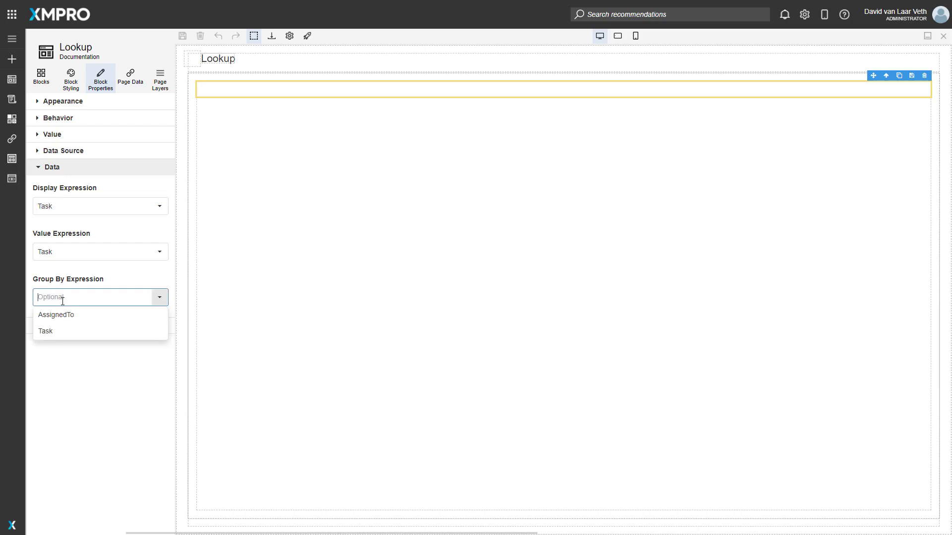
left_click(92, 320)
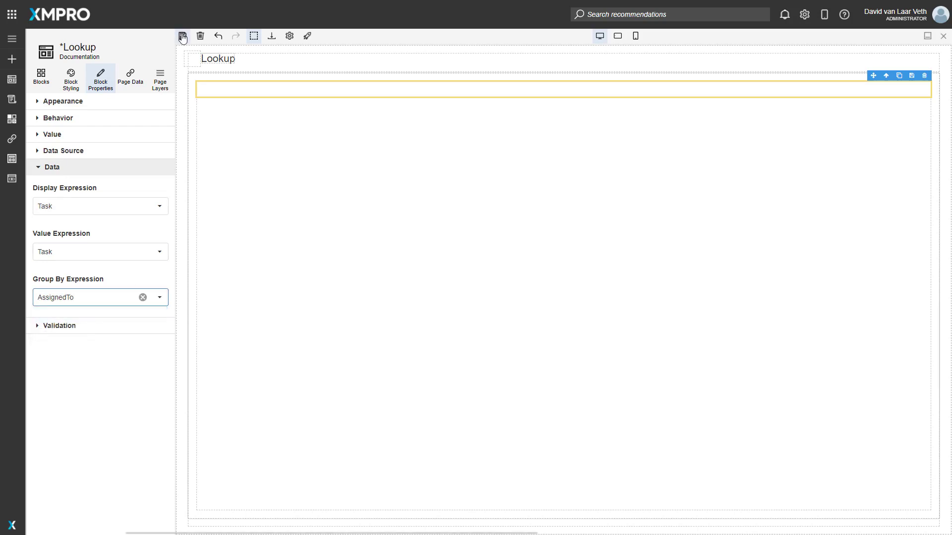
Save the page and examine how the tasks are grouped in the launched page's lookup
left_click(183, 36)
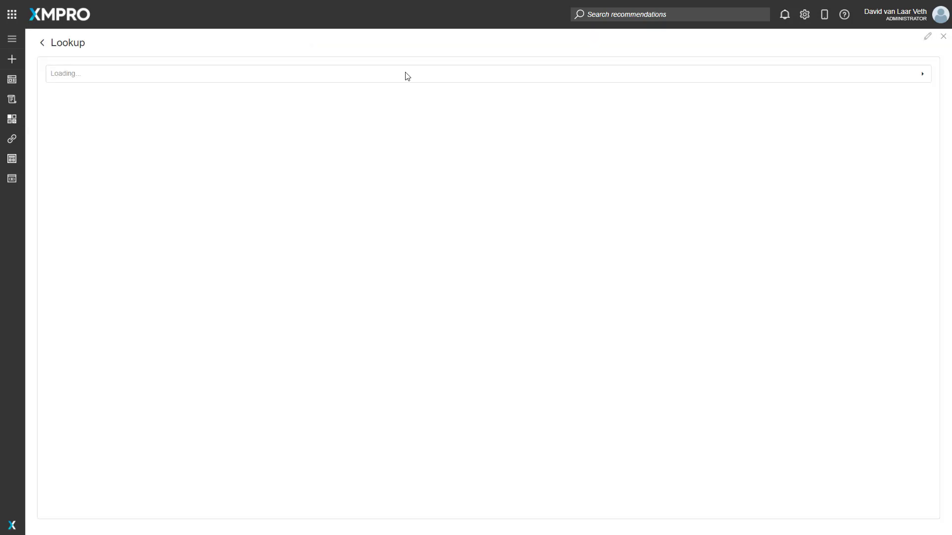
left_click(403, 74)
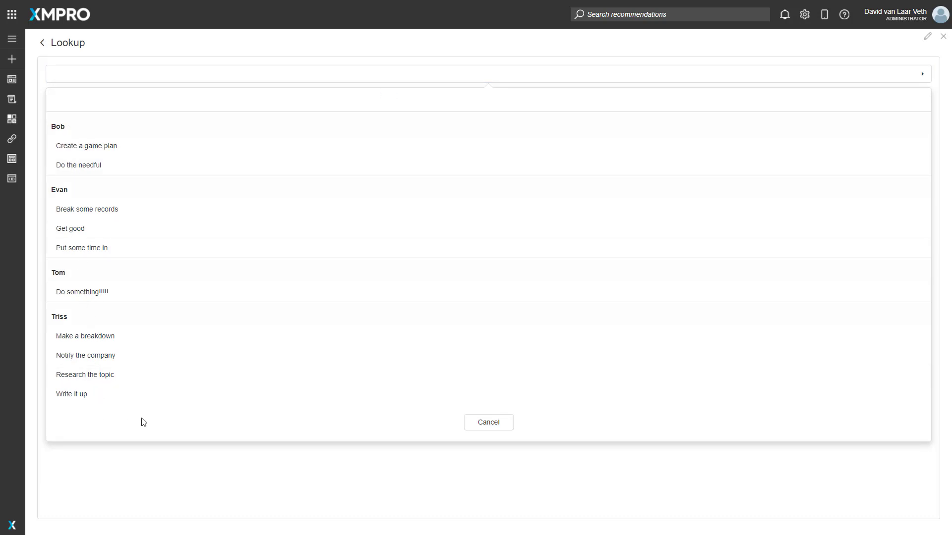
left_click(497, 422)
Reopen the page for editing and choose True for the Lookup block's Visible property
left_click(928, 37)
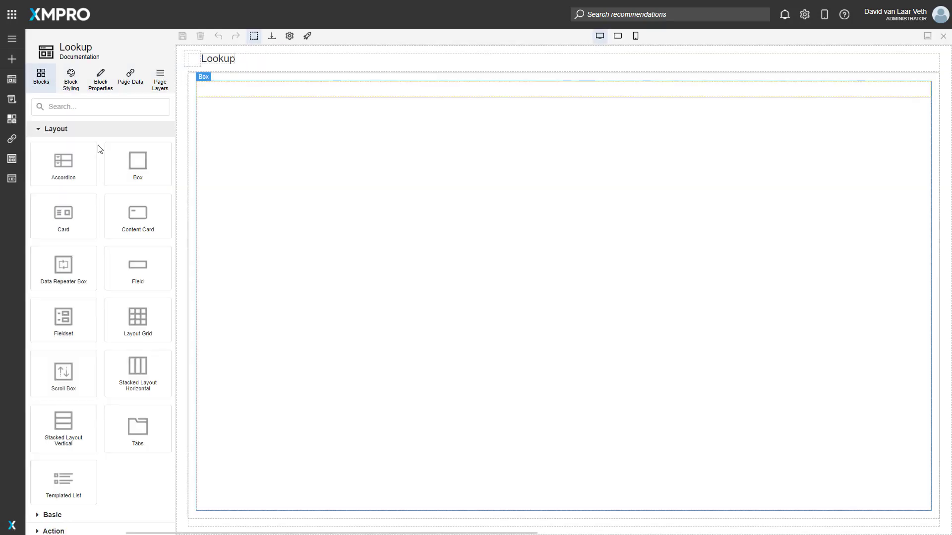
left_click(255, 91)
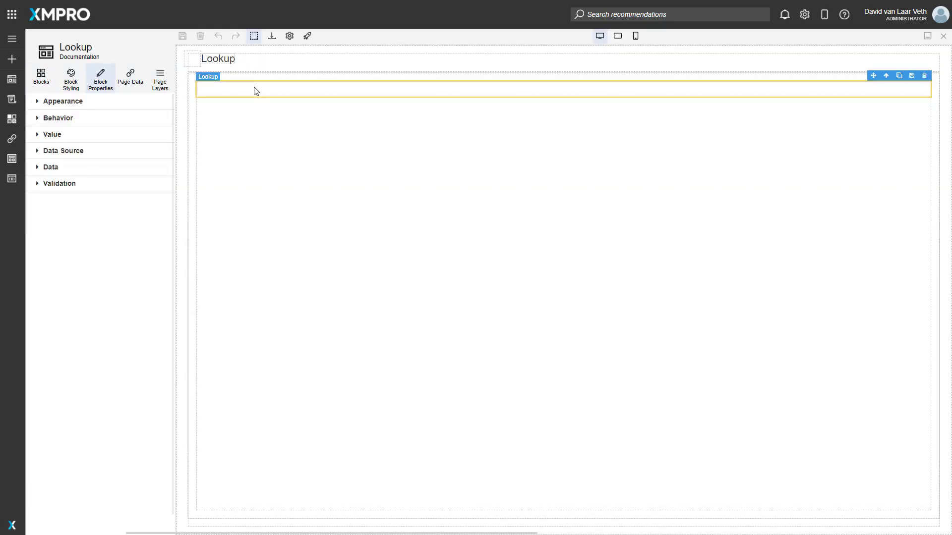
left_click(64, 102)
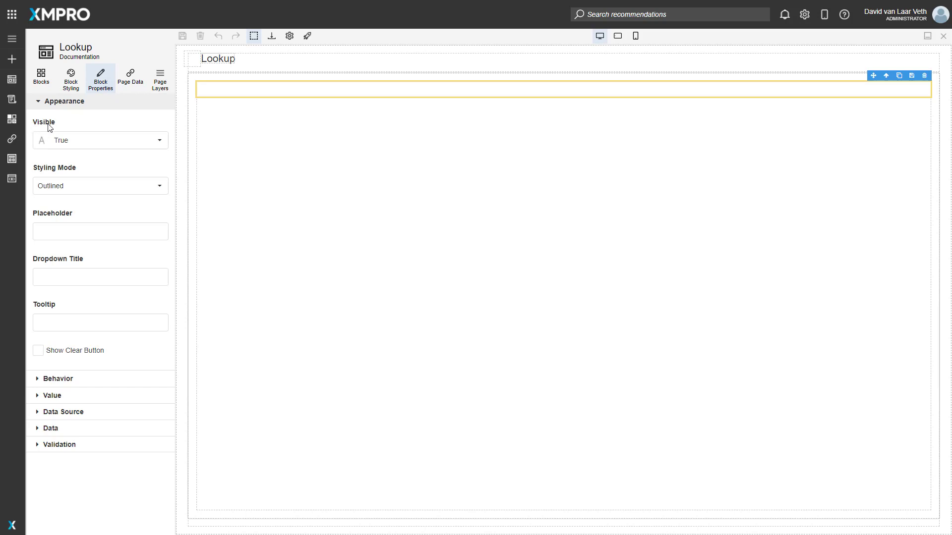
left_click(159, 140)
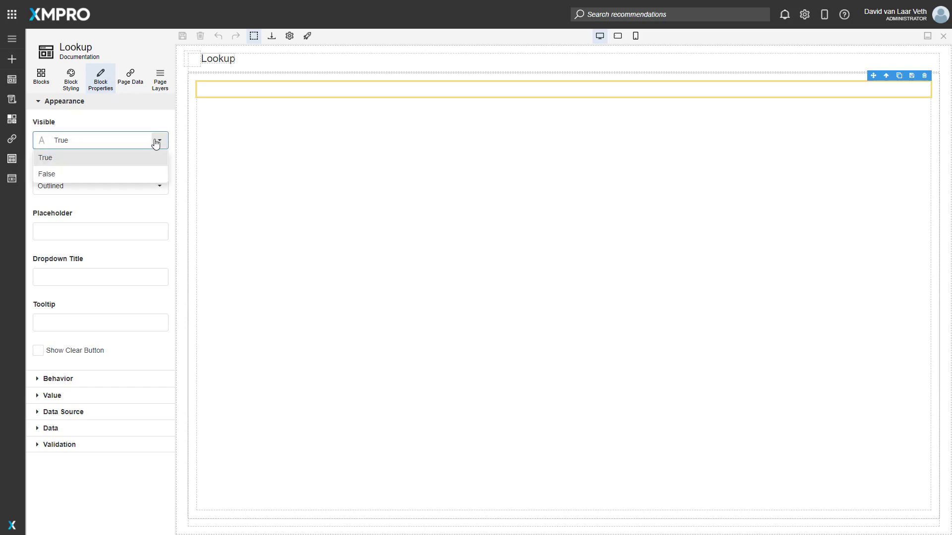
left_click(70, 157)
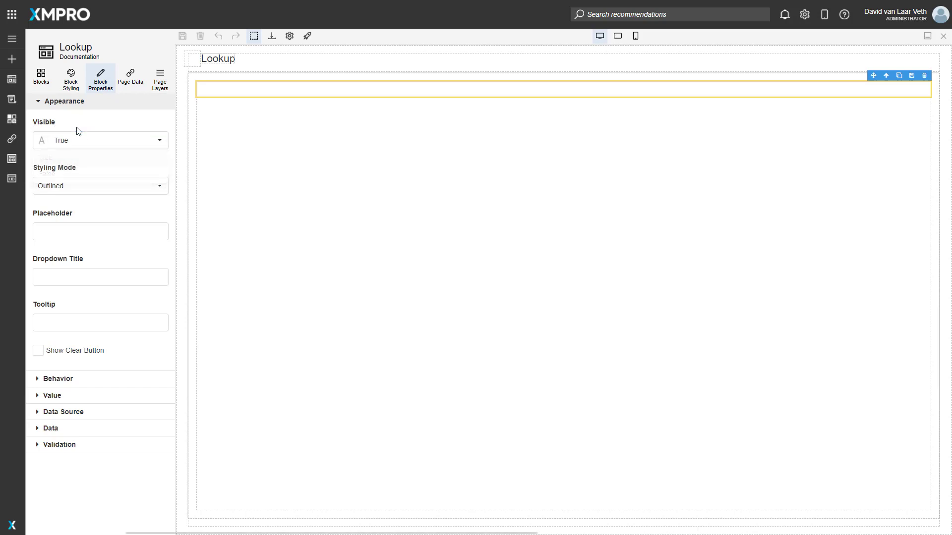
Try the Filled styling mode on the Lookup block and set it back to Outlined
left_click(102, 187)
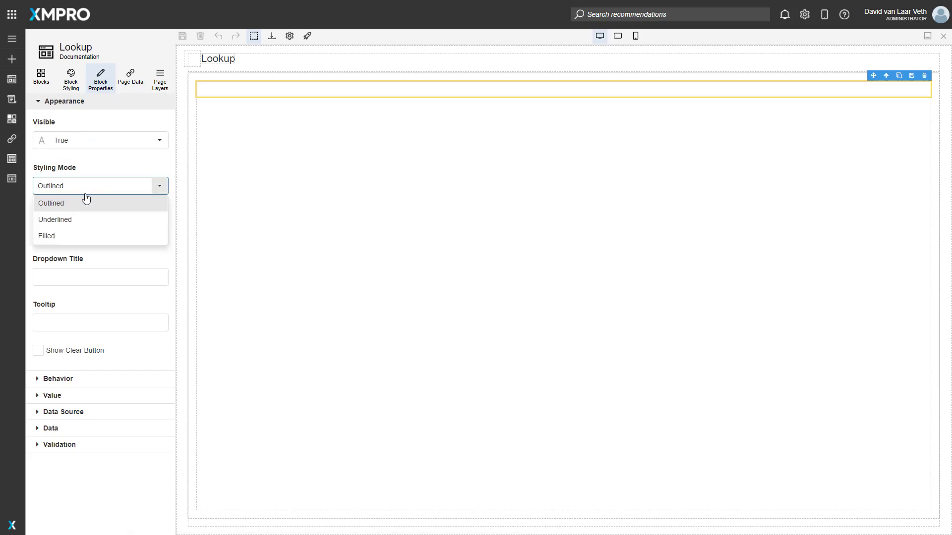
left_click(224, 98)
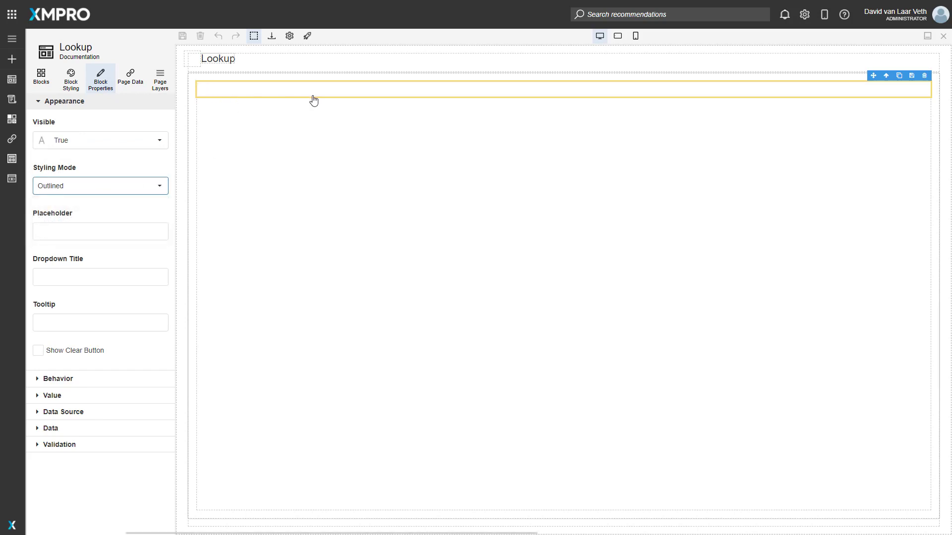
left_click(76, 188)
left_click(208, 97)
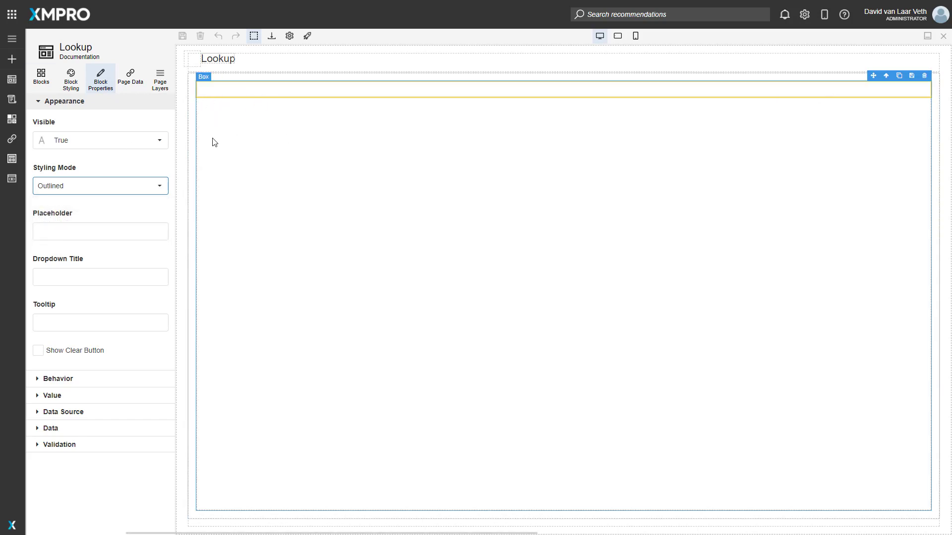
left_click(129, 186)
left_click(59, 234)
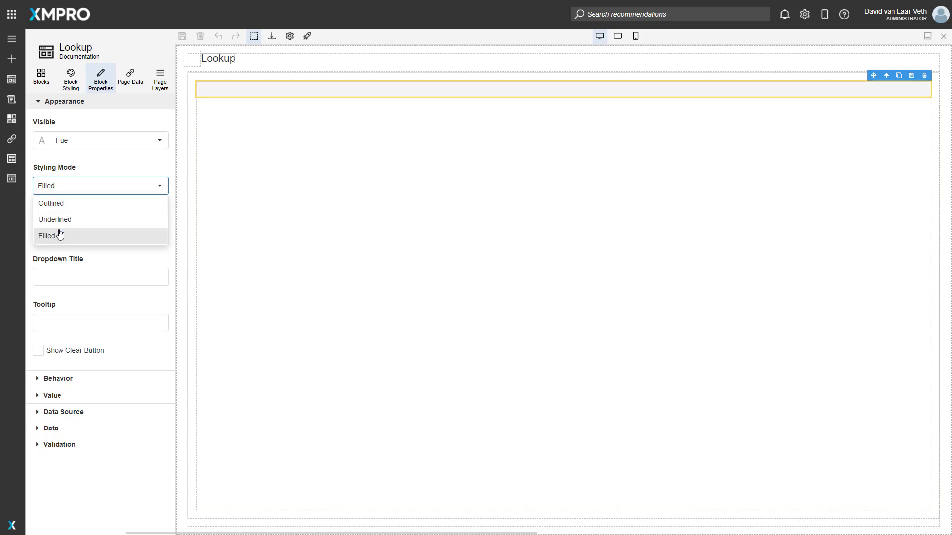
left_click(243, 149)
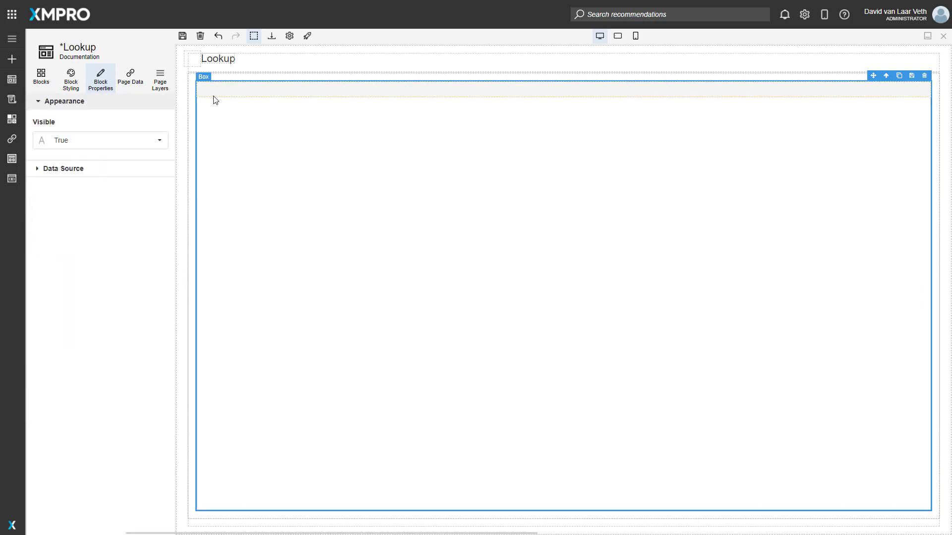
left_click(319, 88)
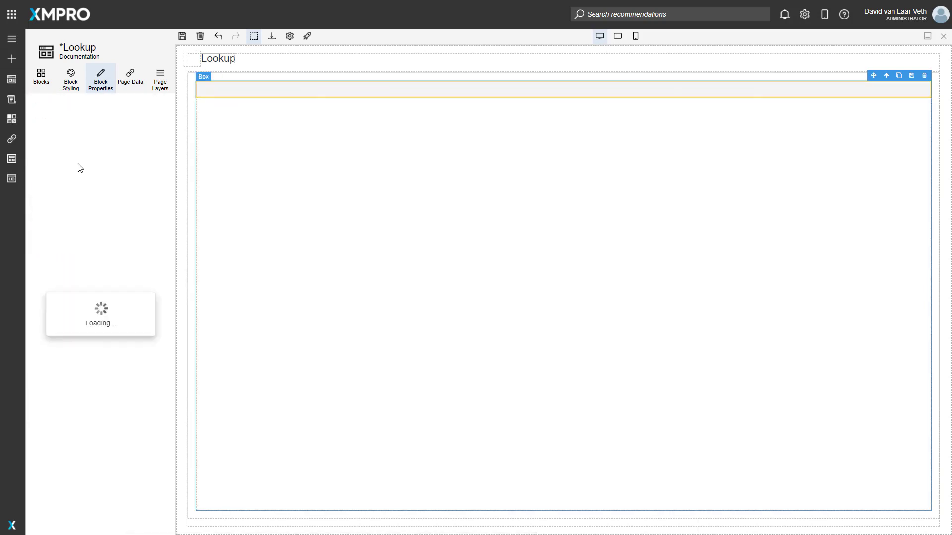
left_click(79, 187)
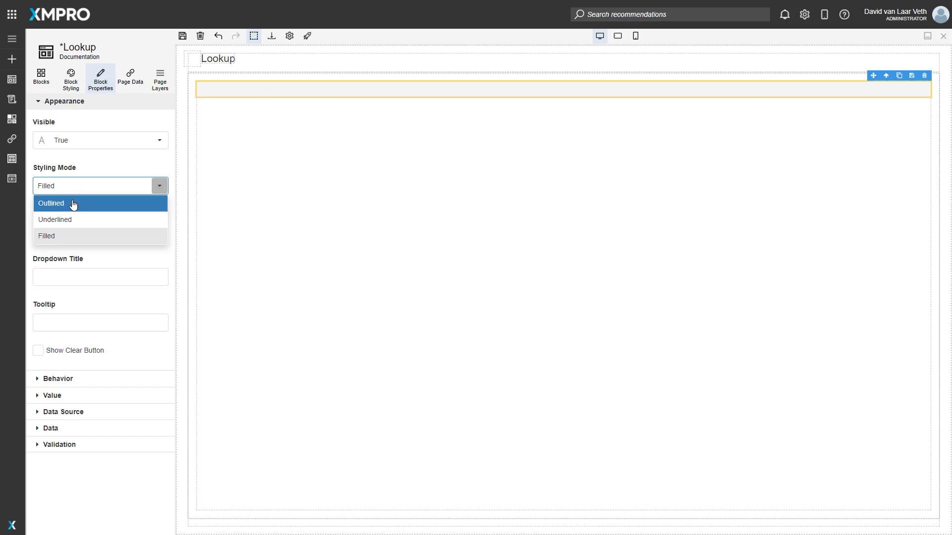
left_click(69, 204)
Set the Lookup block's placeholder to "Please select a Task...", its dropdown title to "Tasks" and its tooltip to "Select a Task"
left_click(58, 227)
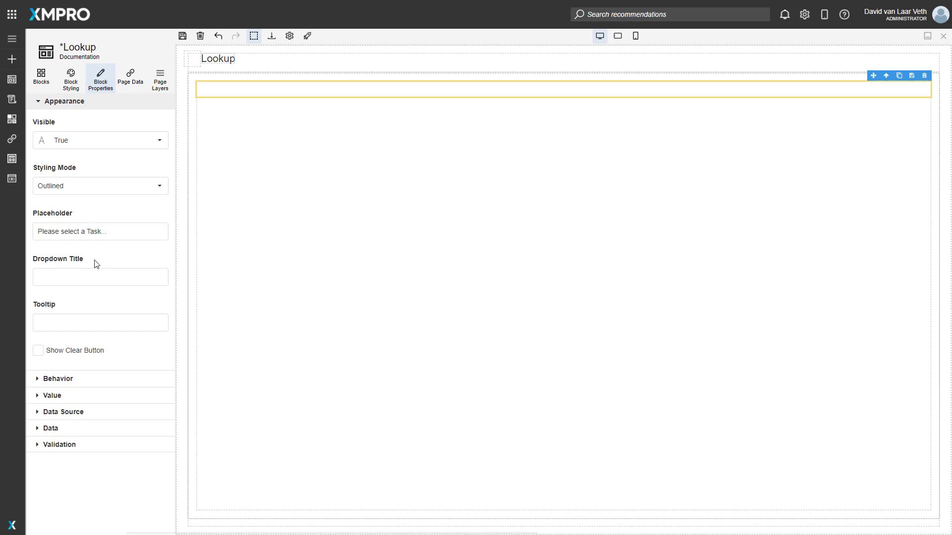
left_click(96, 278)
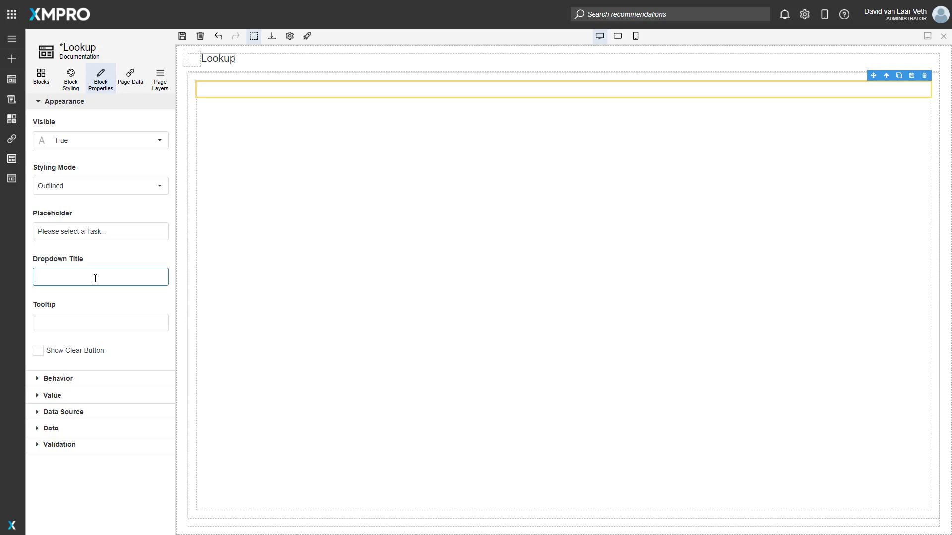
left_click(103, 320)
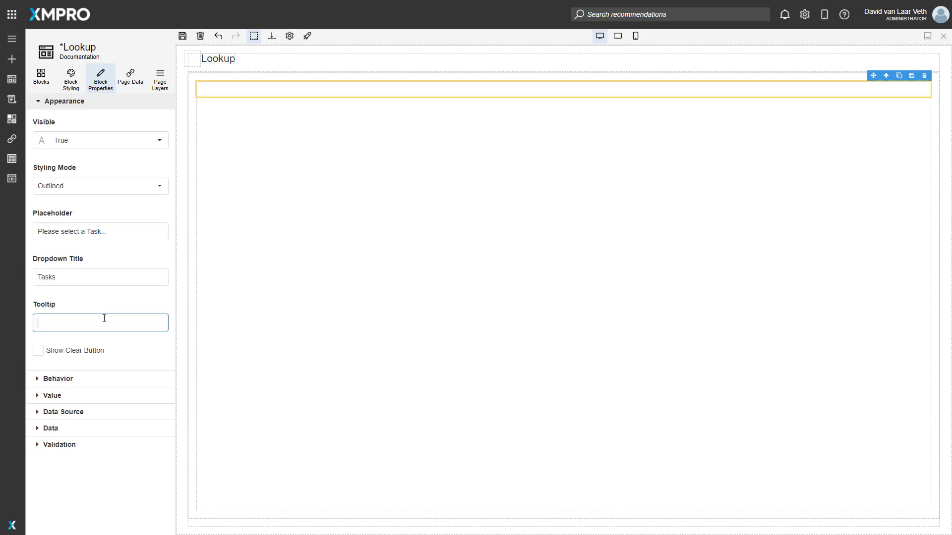
type("Task")
left_click(53, 372)
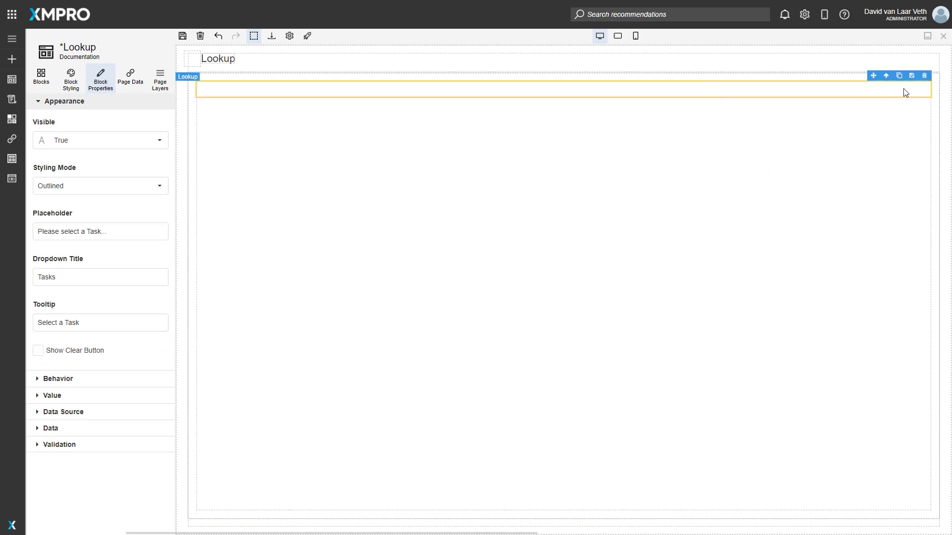
Enable Show Clear Button and Enable Search for the Lookup block, checking the options for its Disabled property
left_click(69, 356)
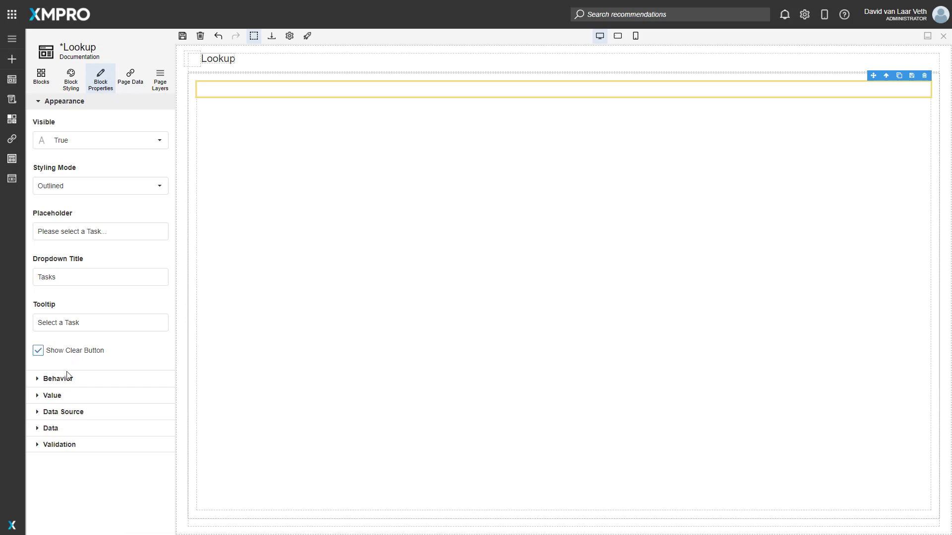
left_click(70, 105)
left_click(67, 122)
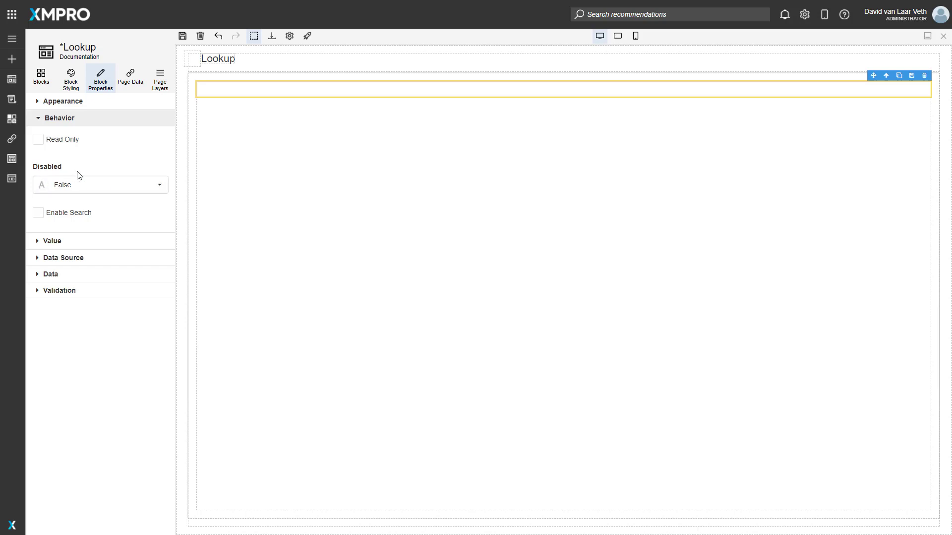
left_click(74, 185)
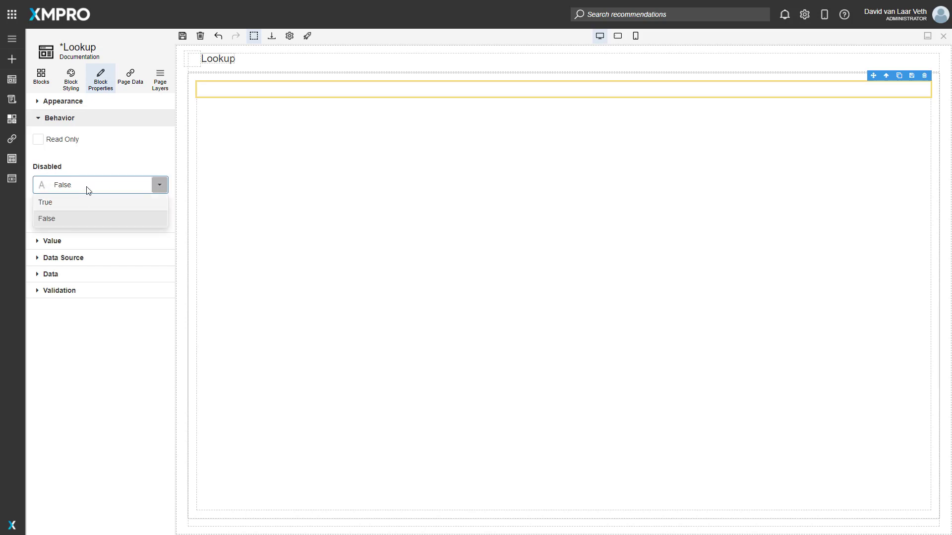
left_click(86, 189)
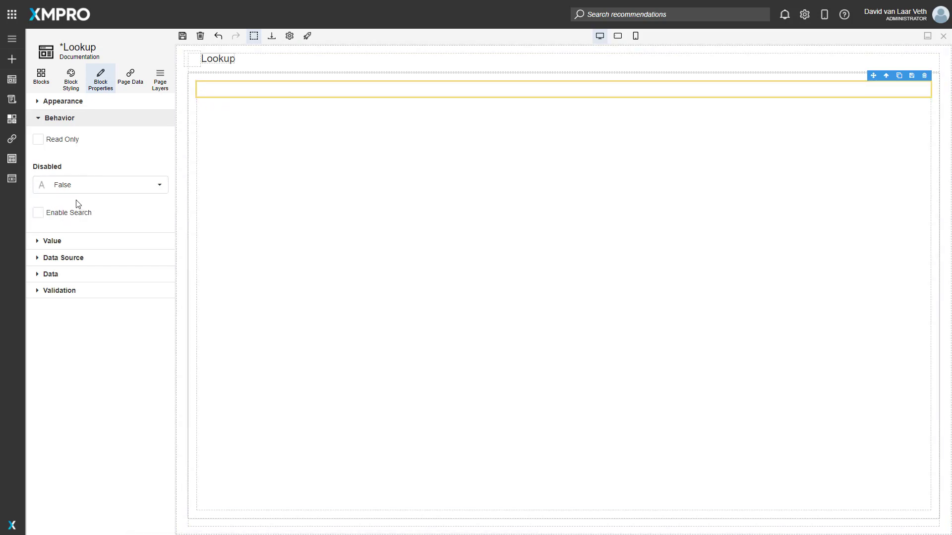
left_click(56, 217)
left_click(62, 122)
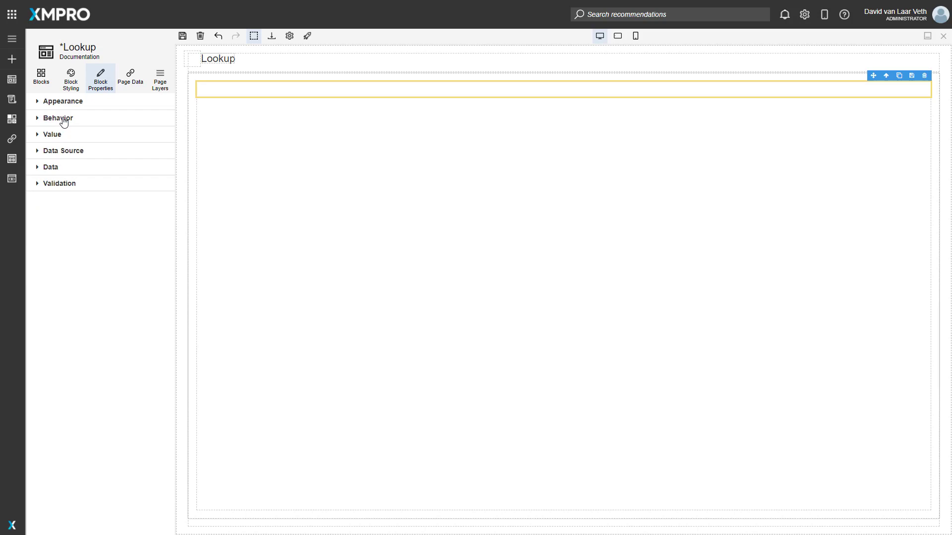
Save and launch the page, and examine the lookup's placeholder, dropdown title, search box and clear option
left_click(182, 36)
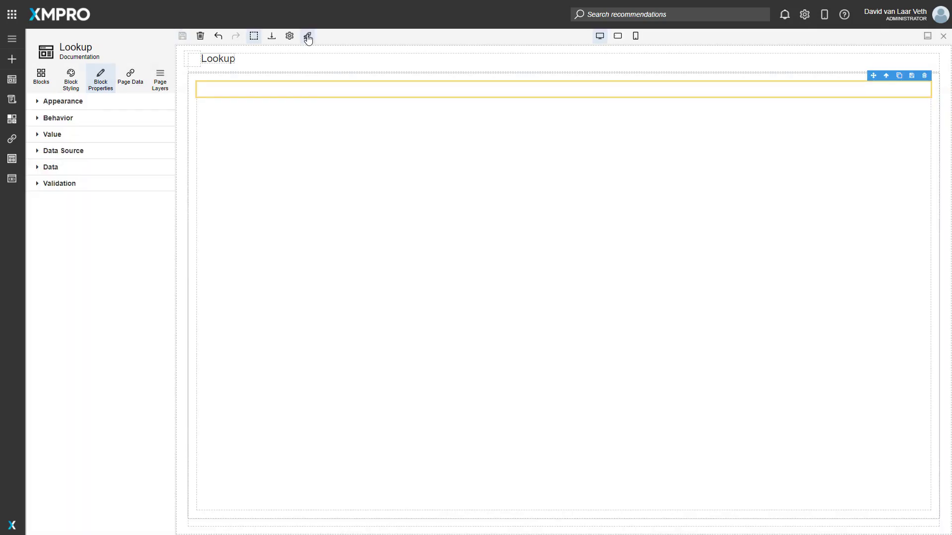
left_click(307, 36)
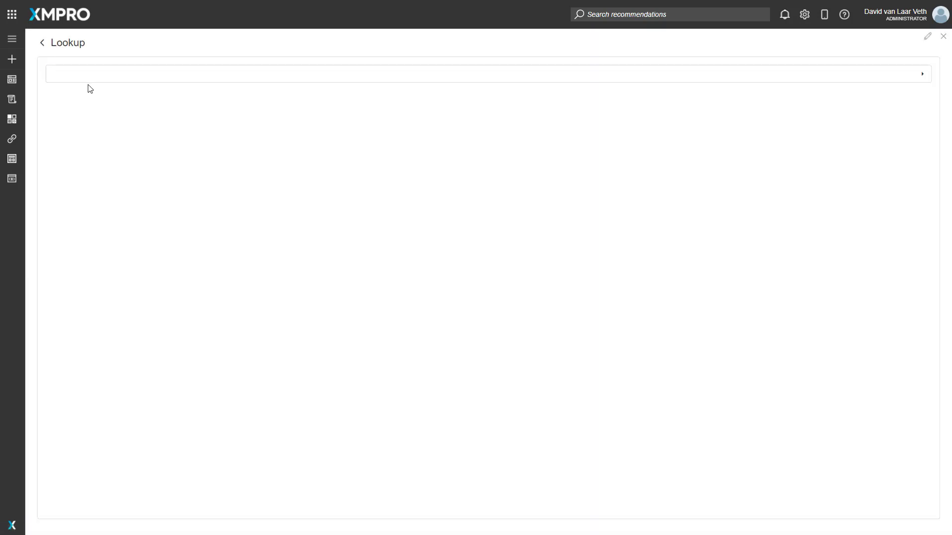
left_click(90, 73)
left_click(90, 74)
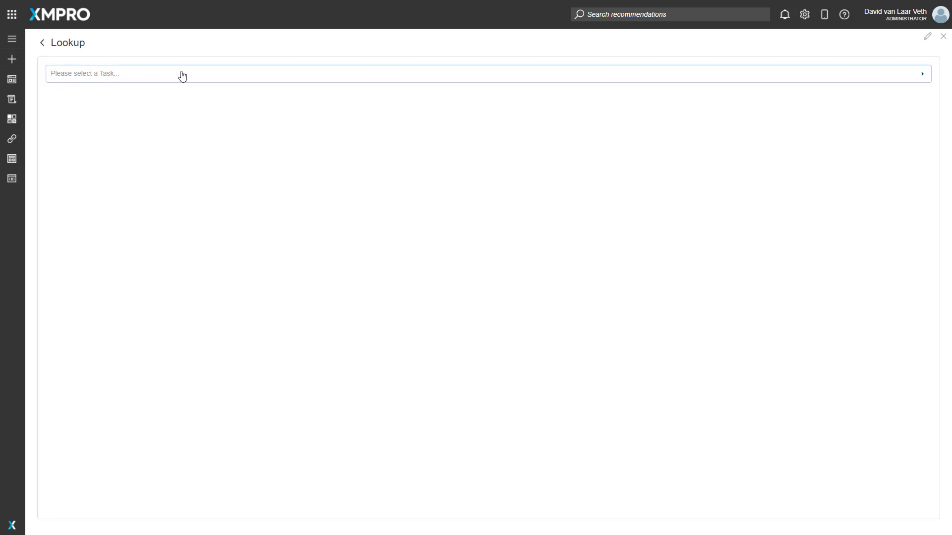
left_click(154, 80)
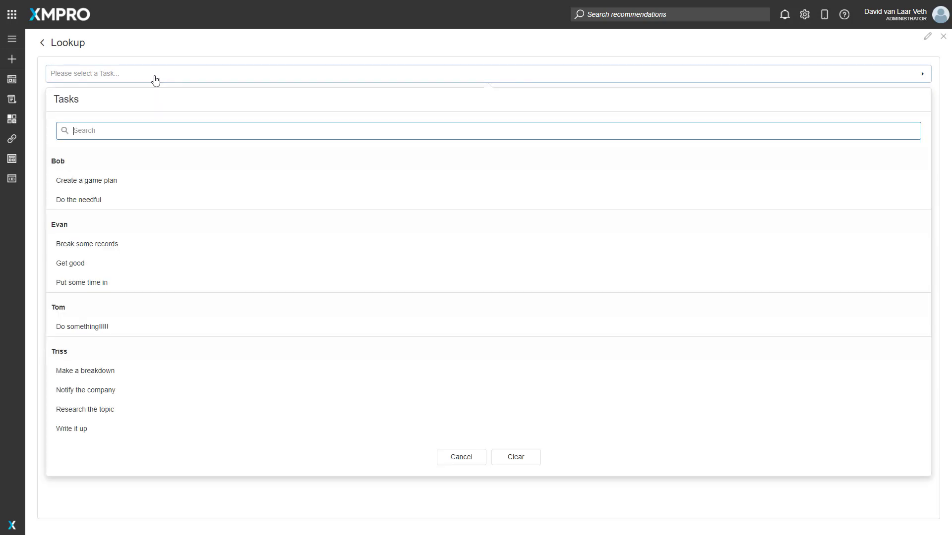
left_click(154, 80)
left_click(119, 79)
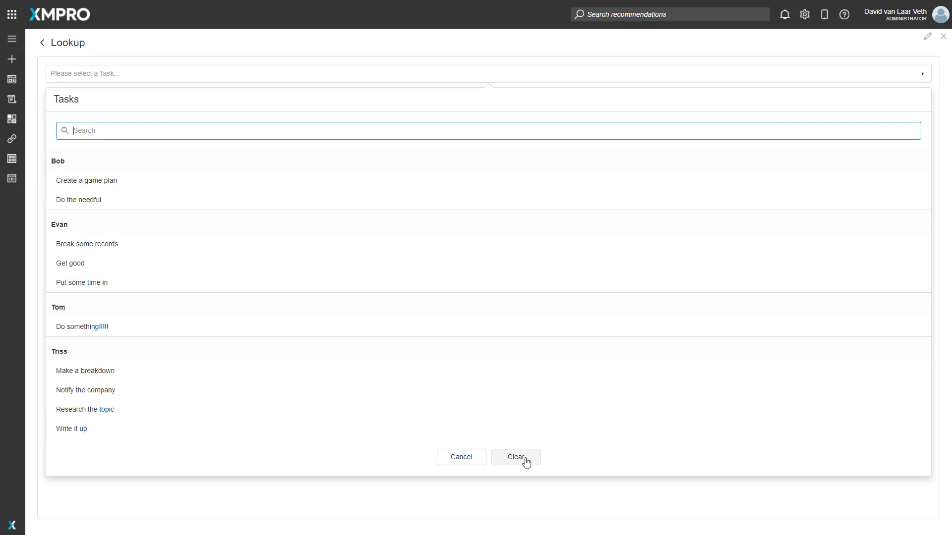
Choose "Research the topic" in the launched page's lookup and clear the selection
left_click(351, 415)
left_click(211, 82)
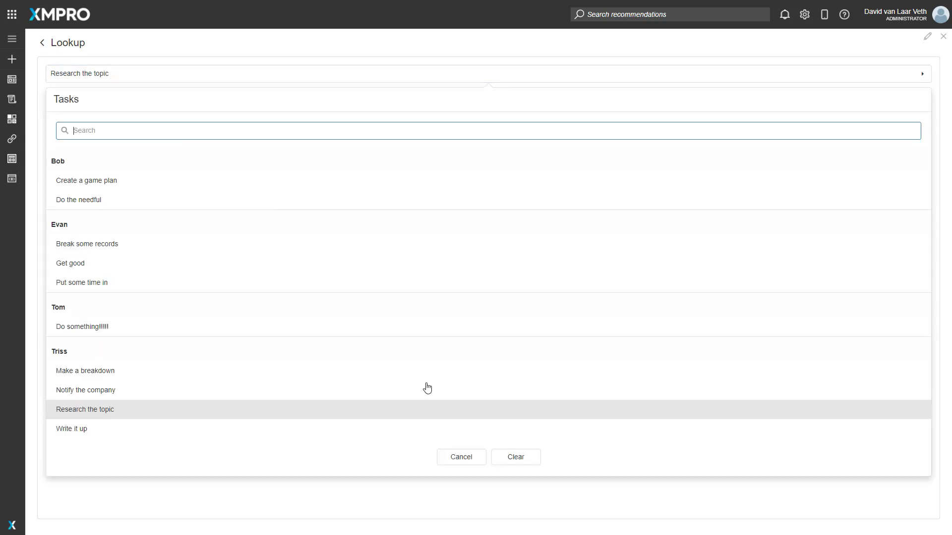
left_click(515, 457)
Return to editing the page and examine the sources offered for the Lookup block's Value property
left_click(927, 37)
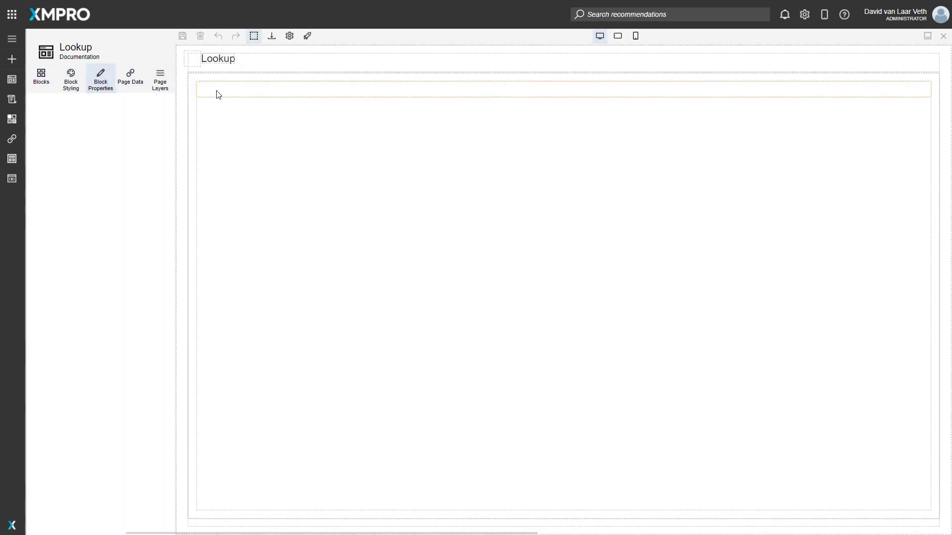
left_click(218, 95)
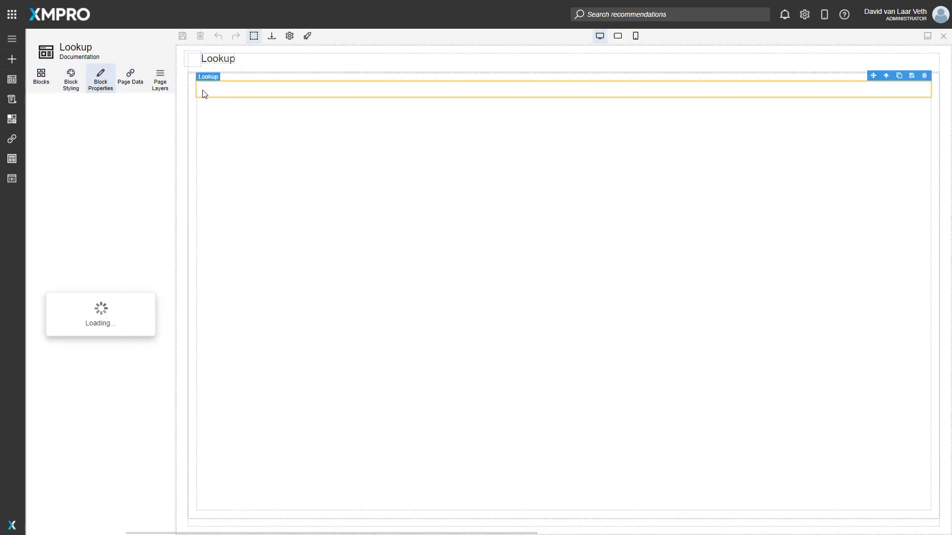
left_click(74, 132)
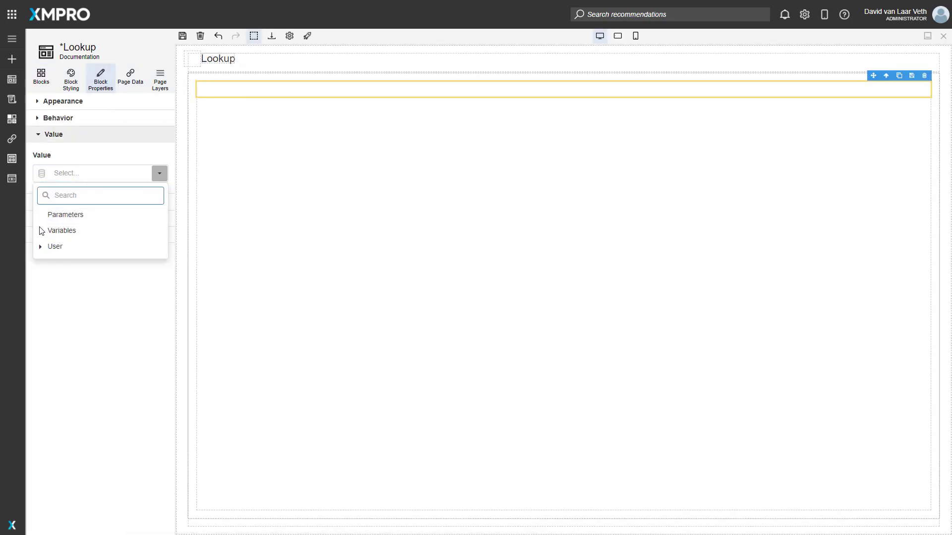
left_click(108, 153)
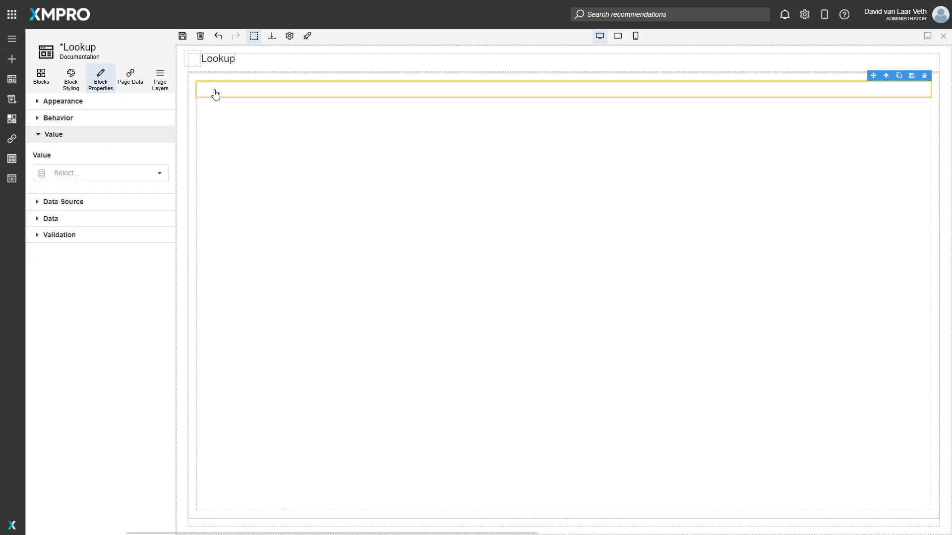
Add a Fieldset block above the Lookup block and set its data source to Task Progress
left_click(50, 83)
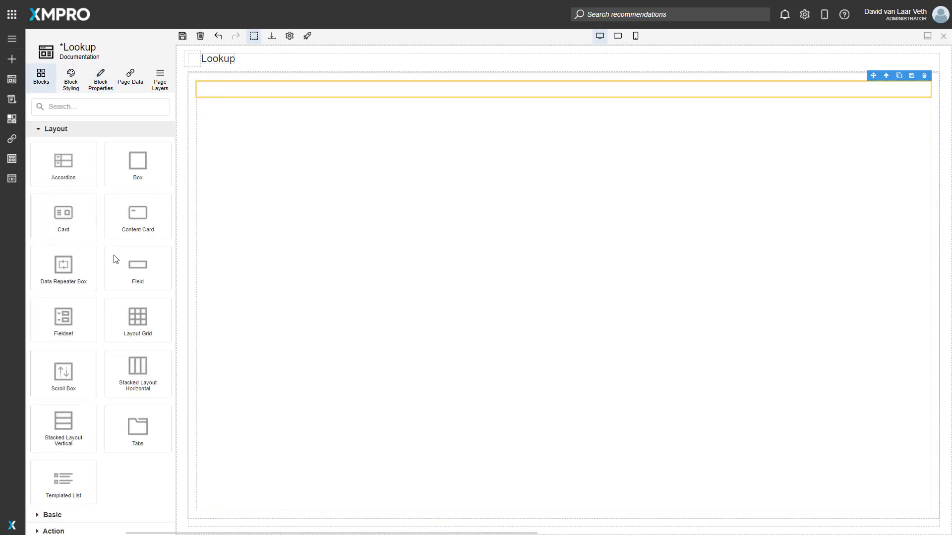
left_click_drag(68, 328, 321, 302)
left_click(244, 125)
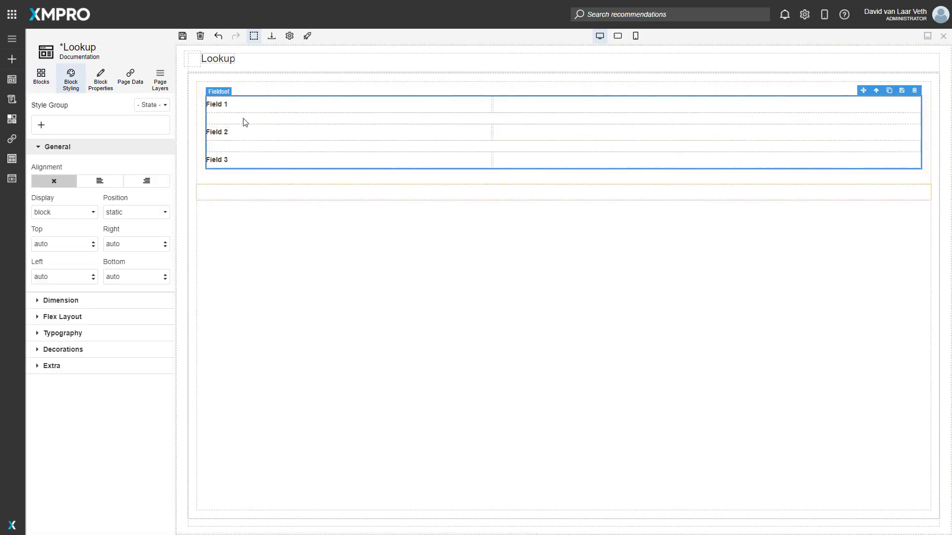
left_click(94, 79)
left_click(64, 120)
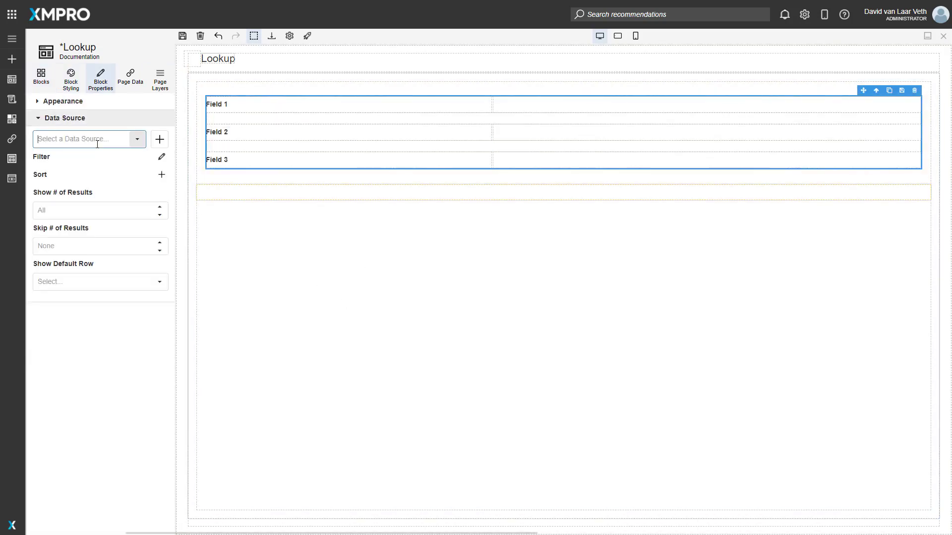
left_click(96, 140)
left_click(70, 171)
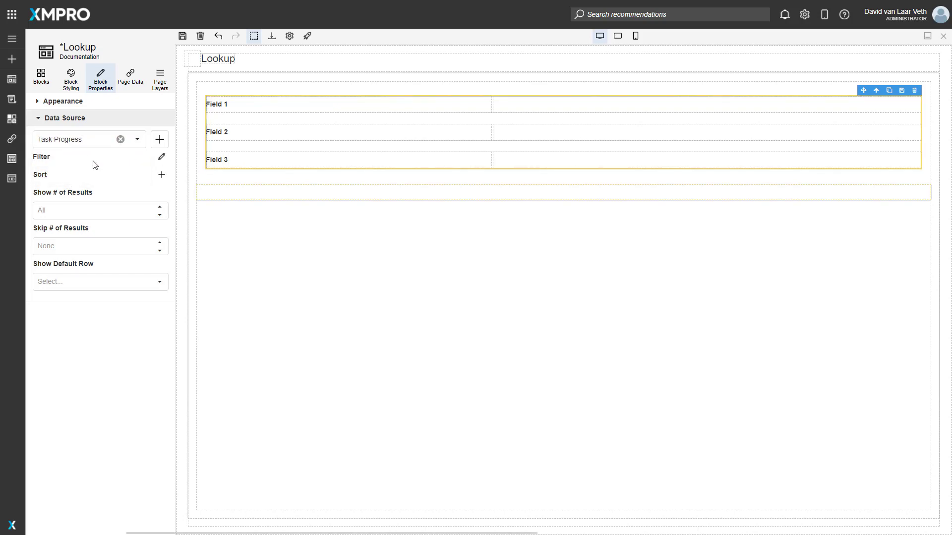
Delete Field 2 from the fieldset and change the Field 1 label to "Task"
left_click(508, 134)
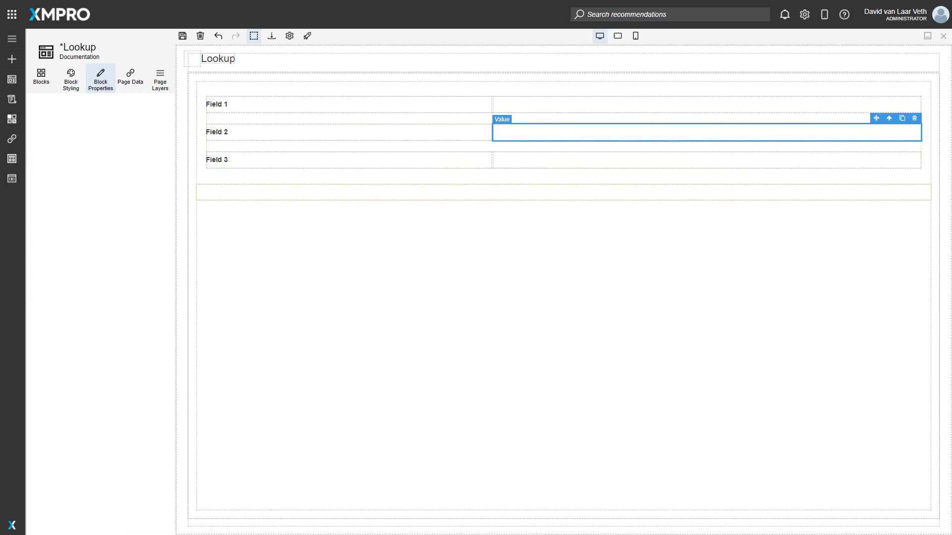
left_click(916, 119)
double_click(220, 104)
key("ctrl+a")
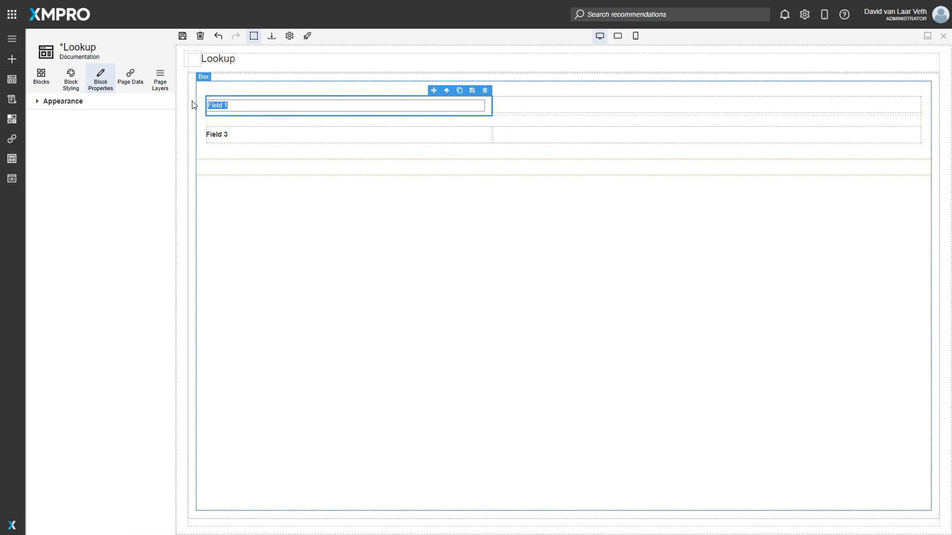
type("Ta")
left_click(196, 105)
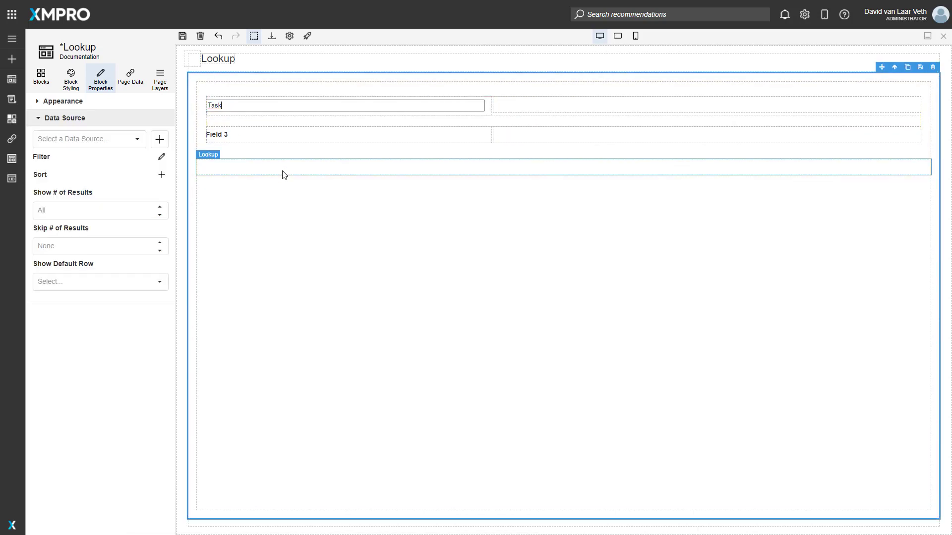
Change the Field 3 label in the fieldset to "Progress"
double_click(238, 134)
key("ctrl+a")
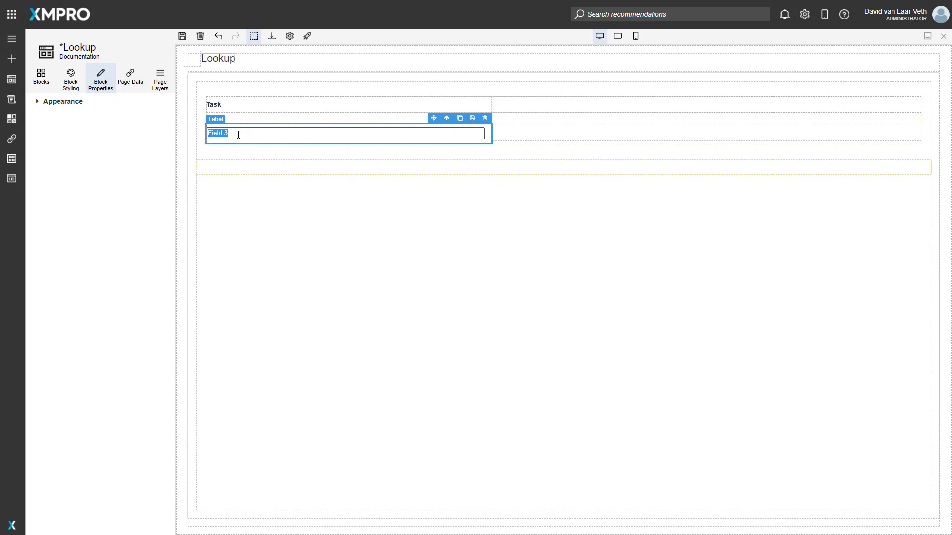
type("Progress")
key("Return")
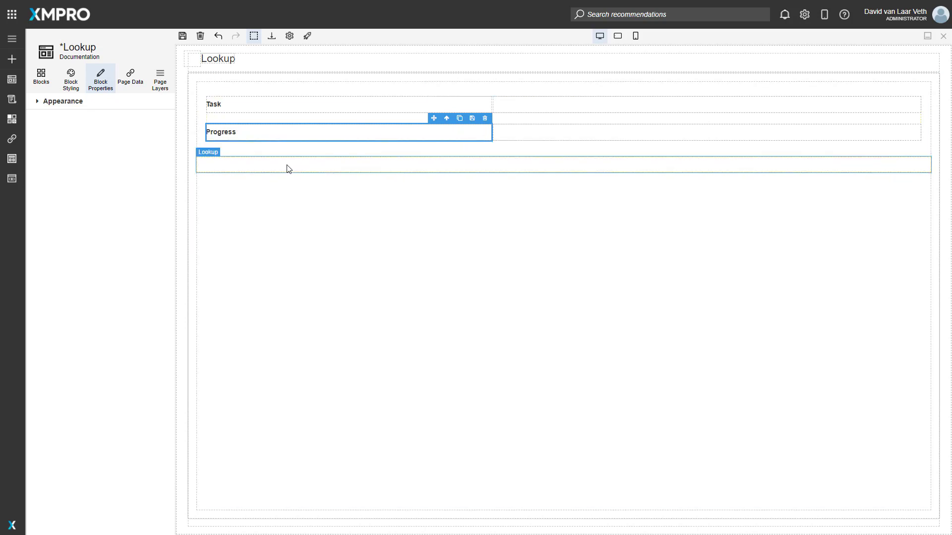
Move the Lookup block into the Task field's value area and add a Range Slider block to the Progress field
left_click(546, 110)
left_click(43, 79)
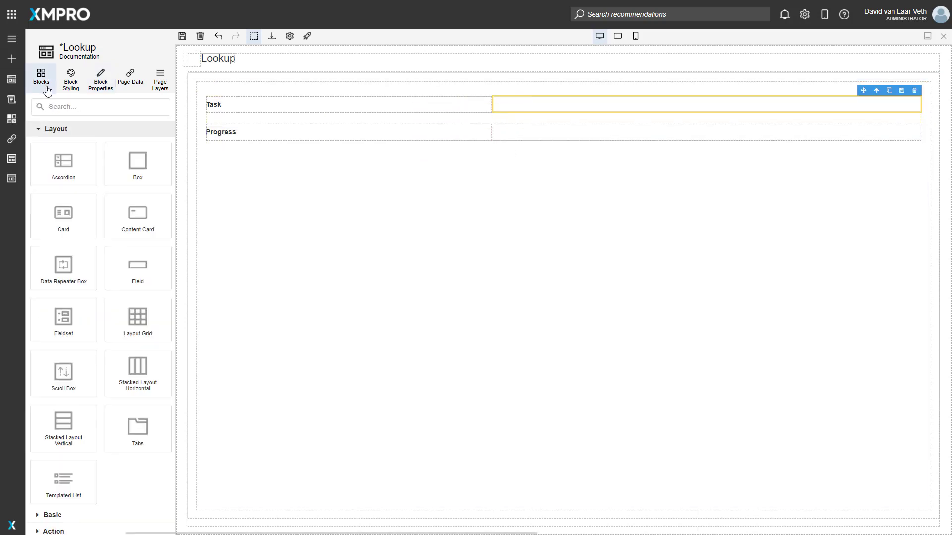
left_click(70, 107)
type("sli")
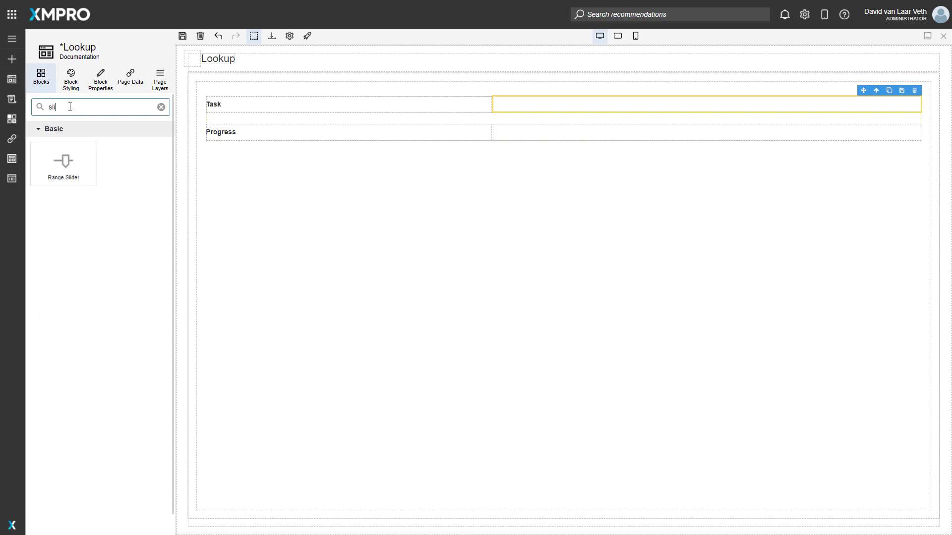
left_click_drag(96, 162, 518, 130)
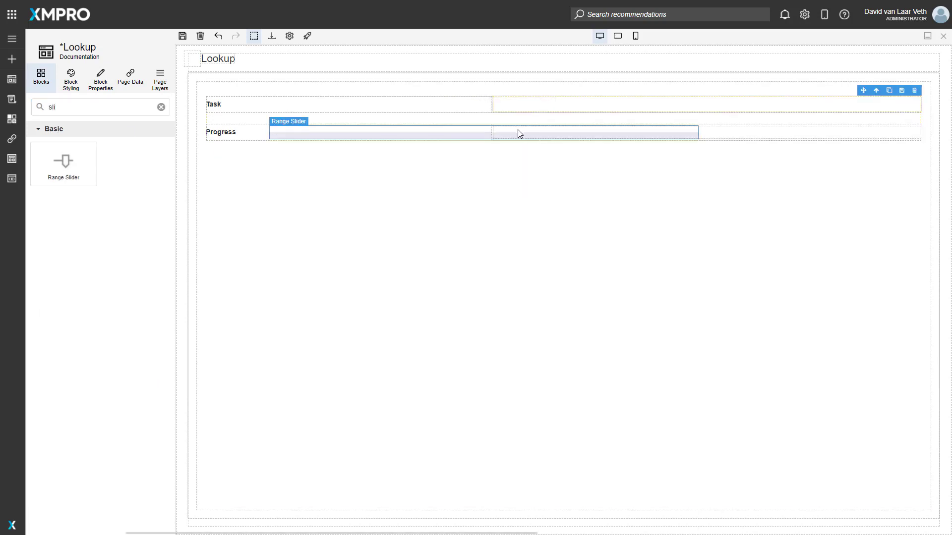
Open the Range Slider block's Behavior properties and its Step value for editing
left_click(65, 135)
left_click(58, 118)
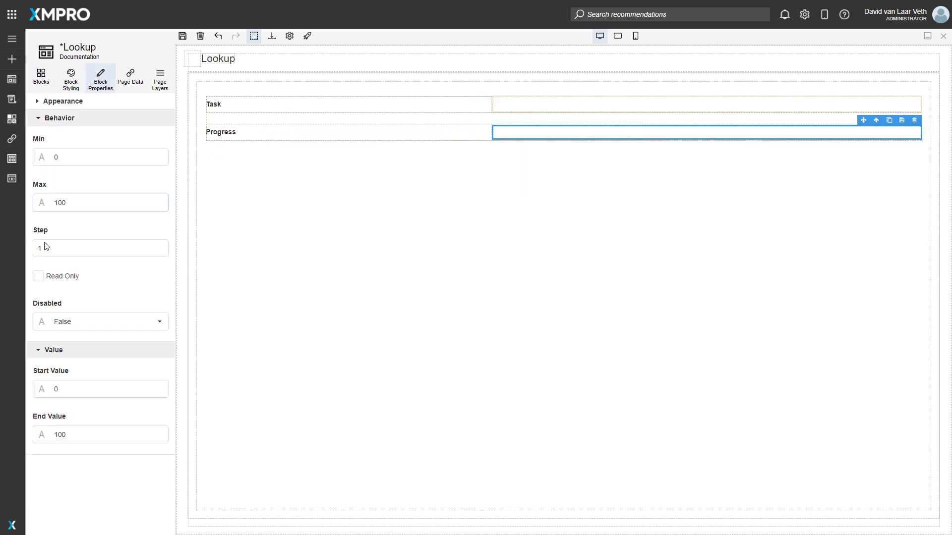
left_click(49, 250)
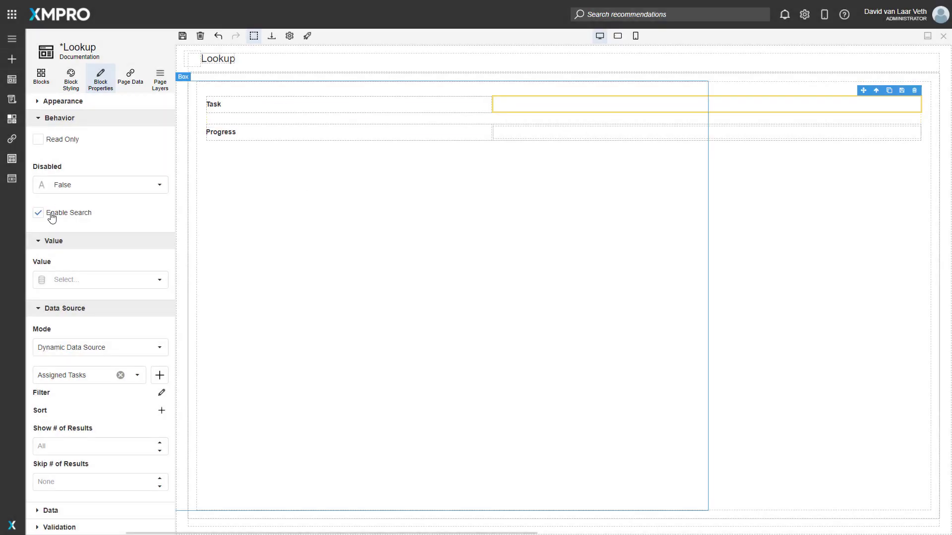
Bind the Lookup block's Value property to Task from the Task Progress data source
left_click(63, 120)
left_click(65, 173)
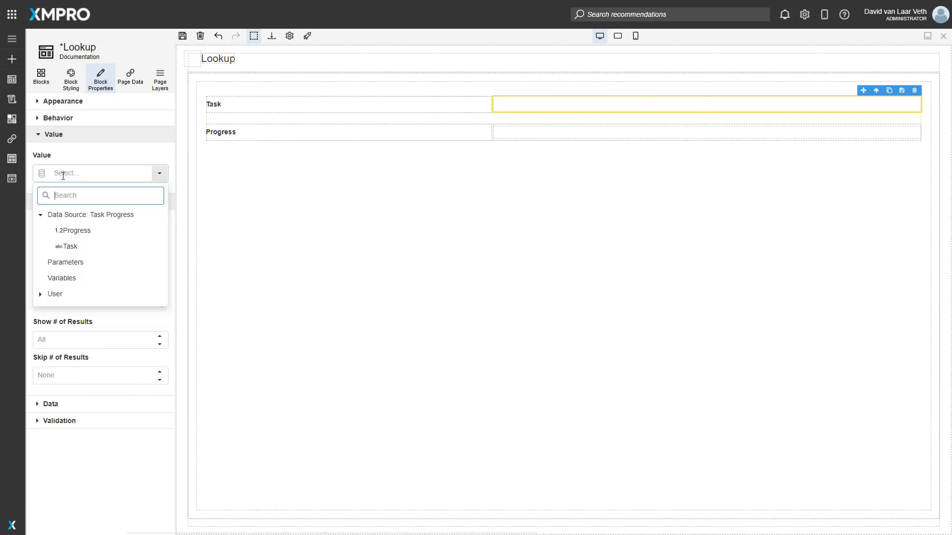
left_click(70, 247)
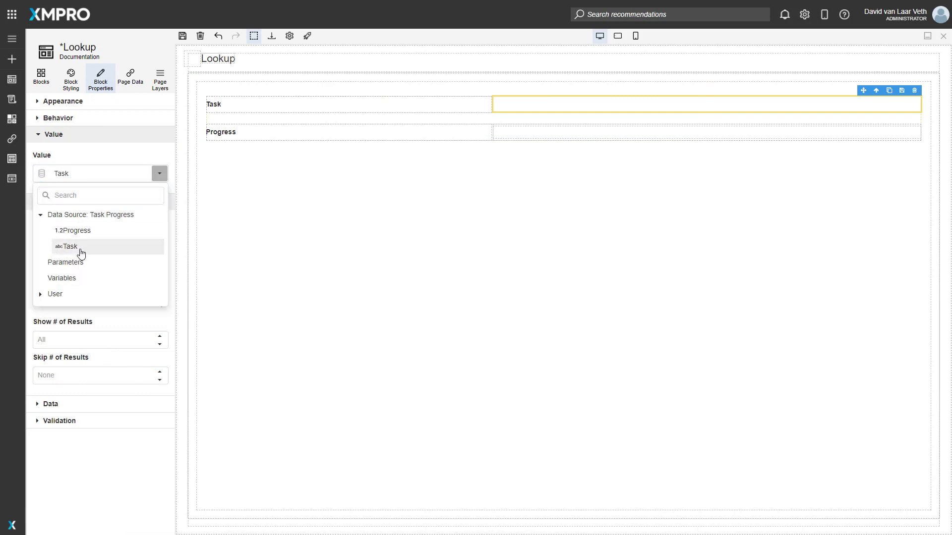
Save the Lookup page and launch it to test the blocks
left_click(183, 42)
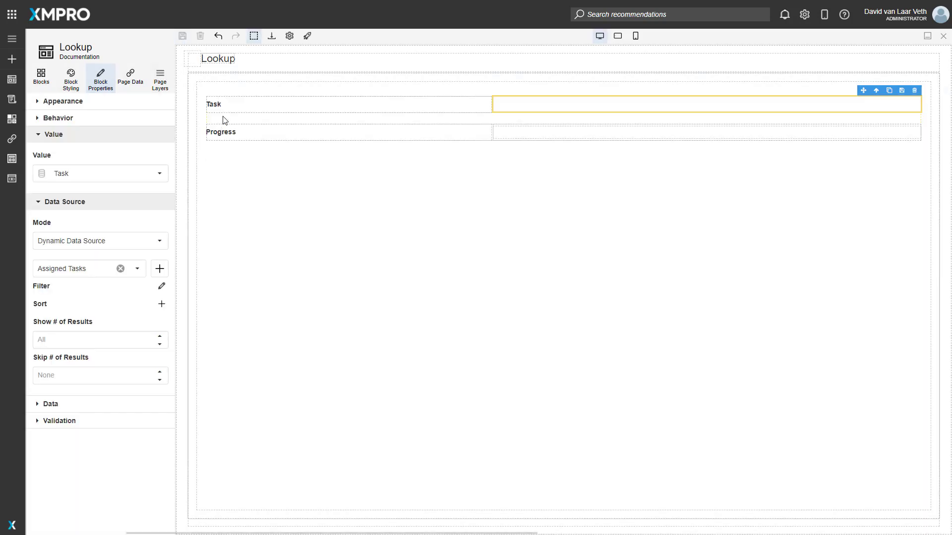
left_click(307, 37)
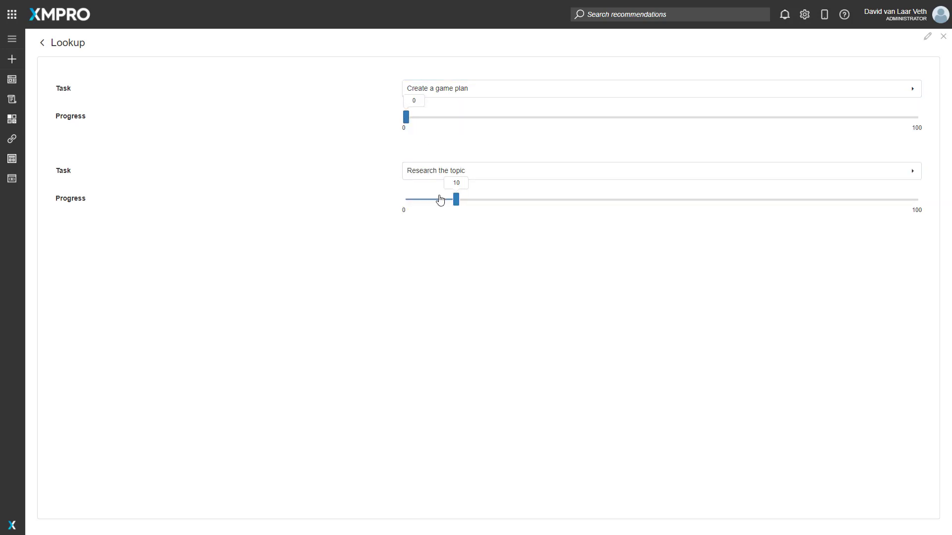
Browse the grouped task list of the second Task lookup and choose "Do the needful"
left_click(448, 172)
scroll(472, 352, "down", 2)
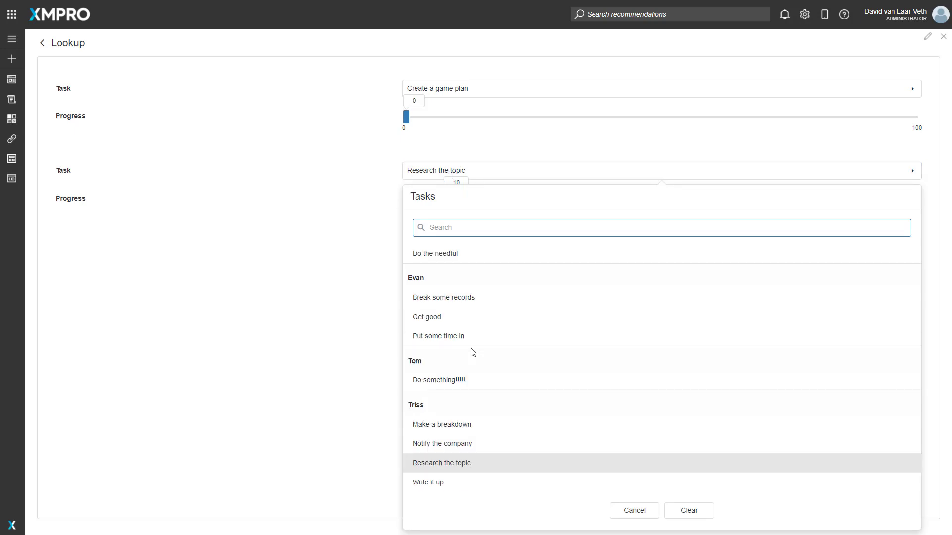
left_click(464, 193)
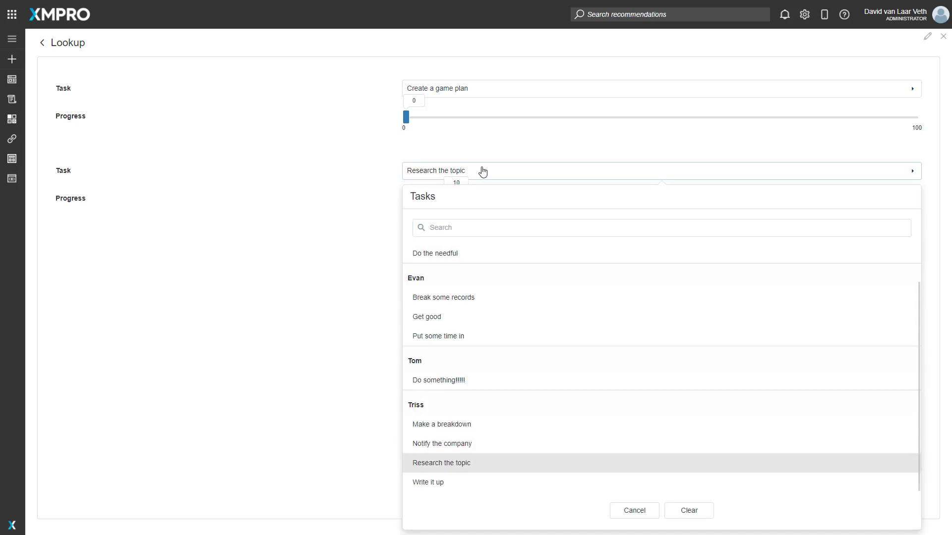
left_click(480, 174)
left_click(480, 174)
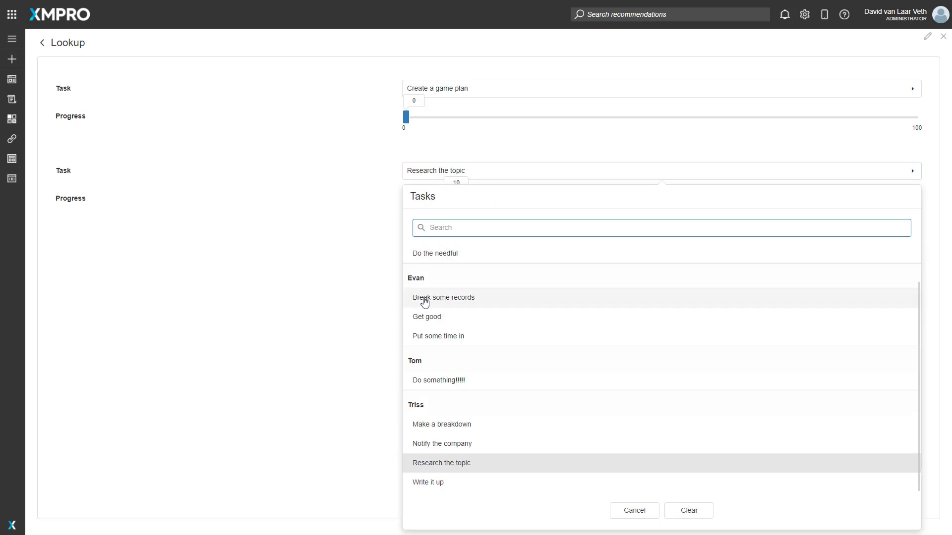
scroll(431, 305, "up", 1)
left_click(443, 299)
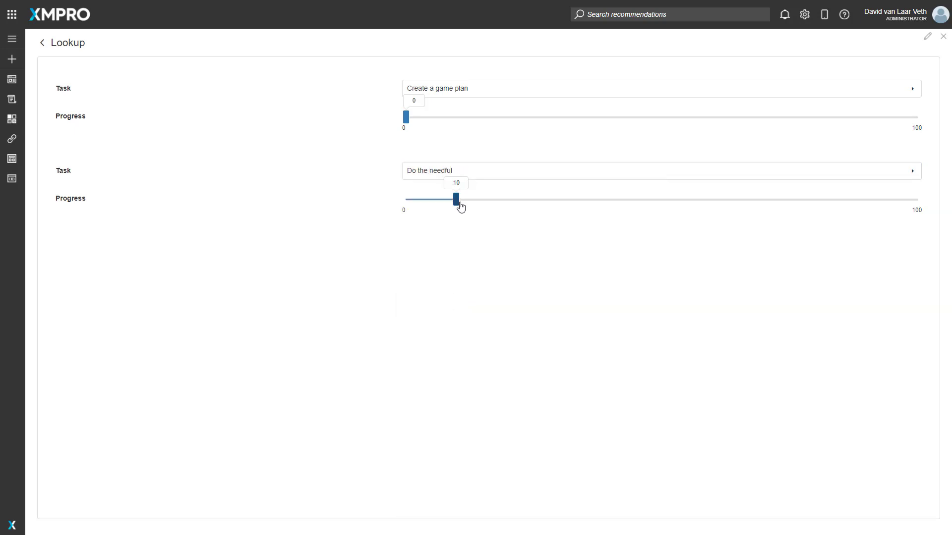
Set the second Progress slider to 44, and briefly view that entry's task list without changing its selection
left_click_drag(456, 201, 632, 201)
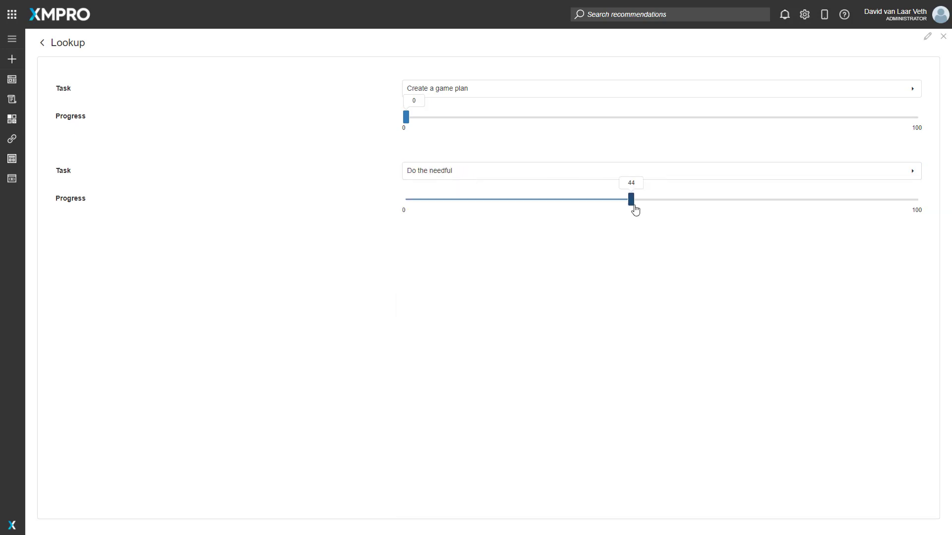
left_click(473, 177)
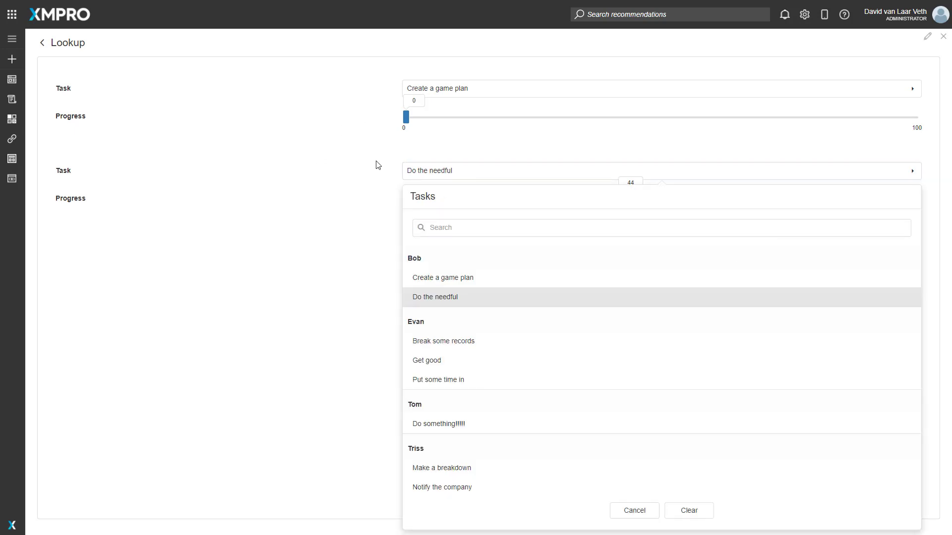
left_click(318, 182)
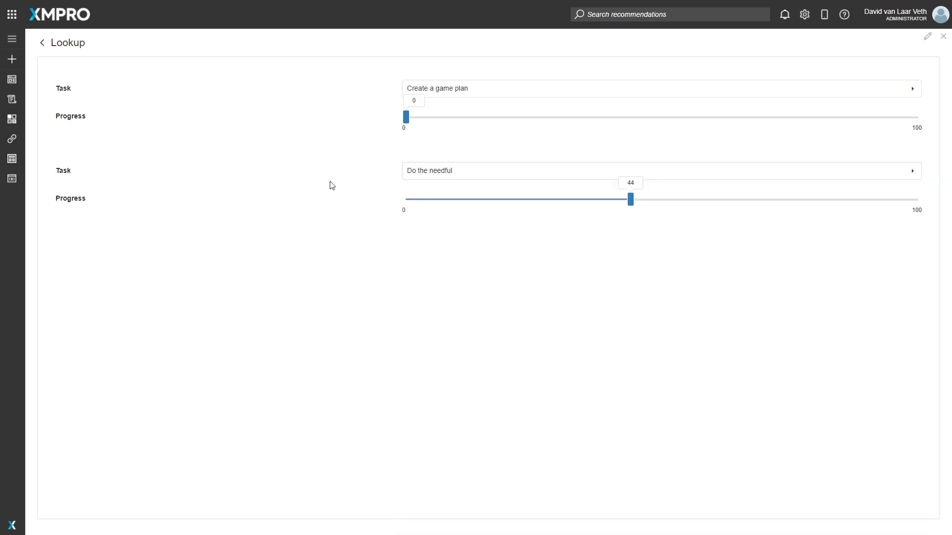
Return to editing the page and set the Lookup block's Required validation to True
left_click(927, 36)
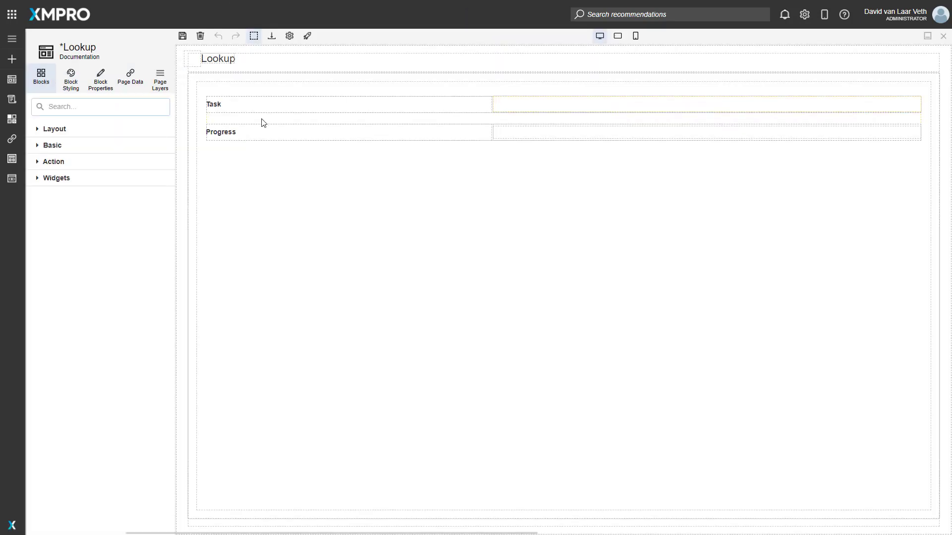
left_click(544, 104)
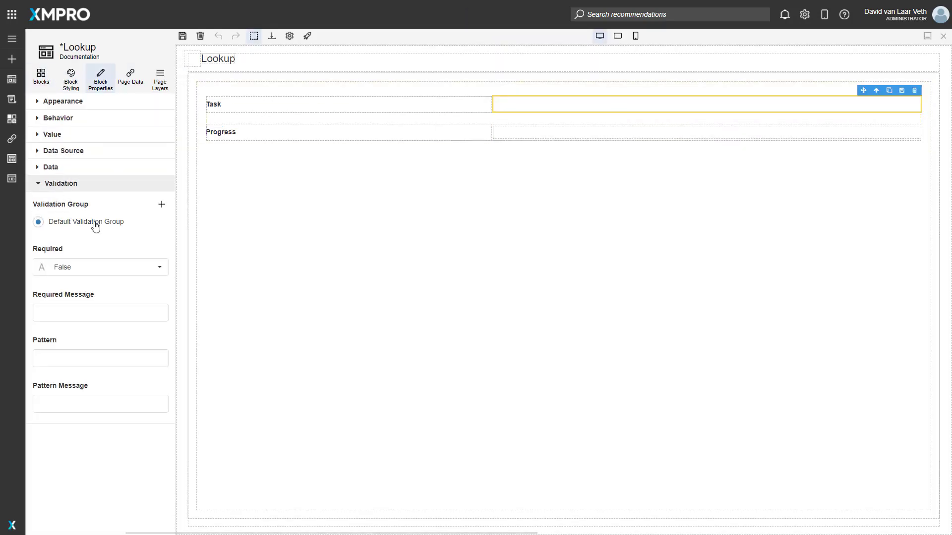
left_click(62, 268)
left_click(56, 285)
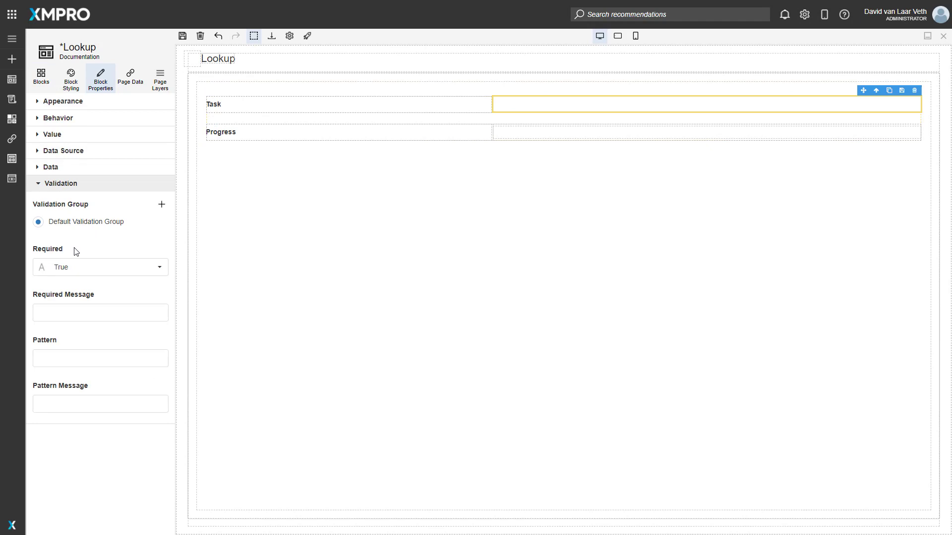